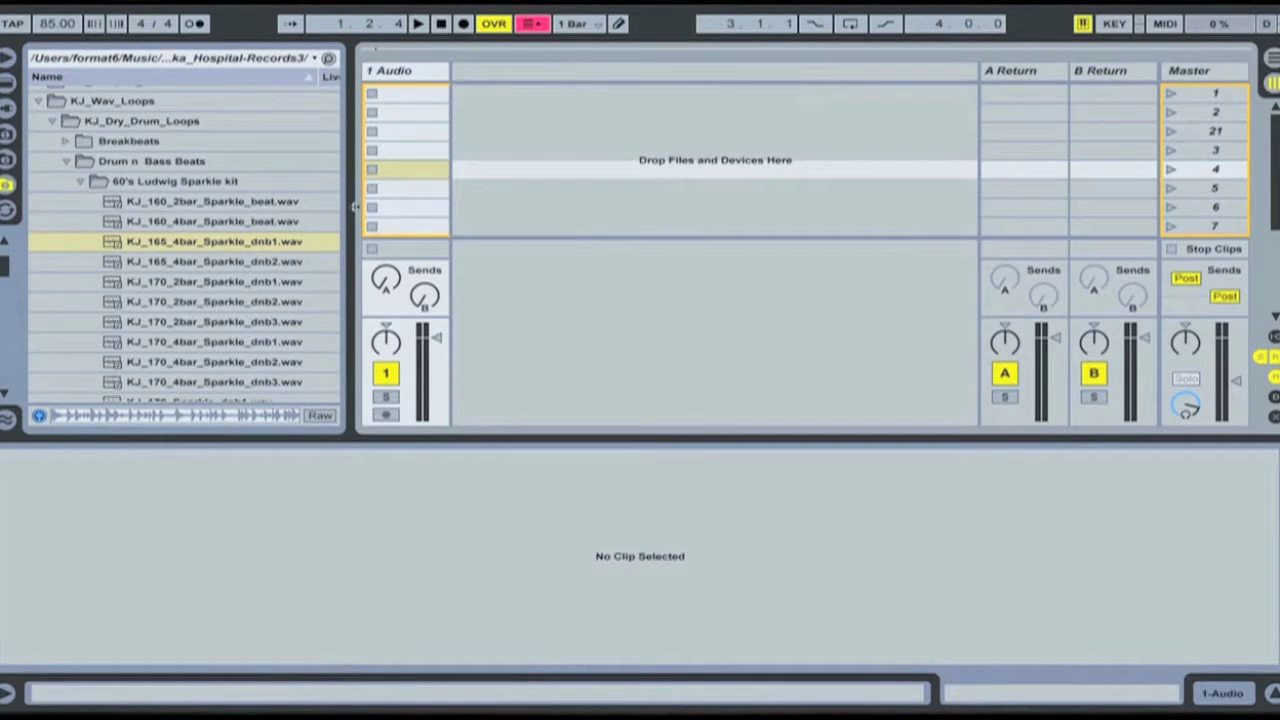
- Load KJ_165_4bar_Sparkle_dnb1.wav onto the 1 Audio track, audition it briefly and place the clip in the track's first slot
{"action": "left_click_drag", "start_coordinate": [205, 242], "coordinate": [392, 138]}
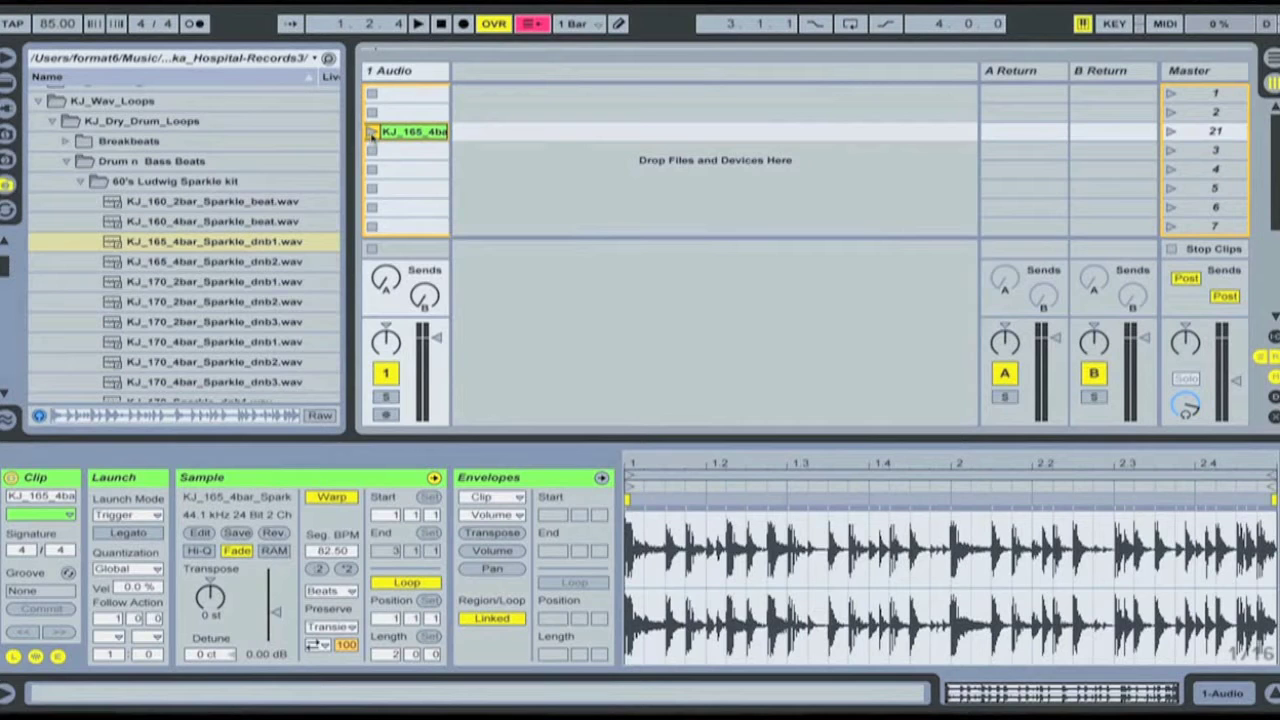
{"action": "left_click", "coordinate": [373, 133]}
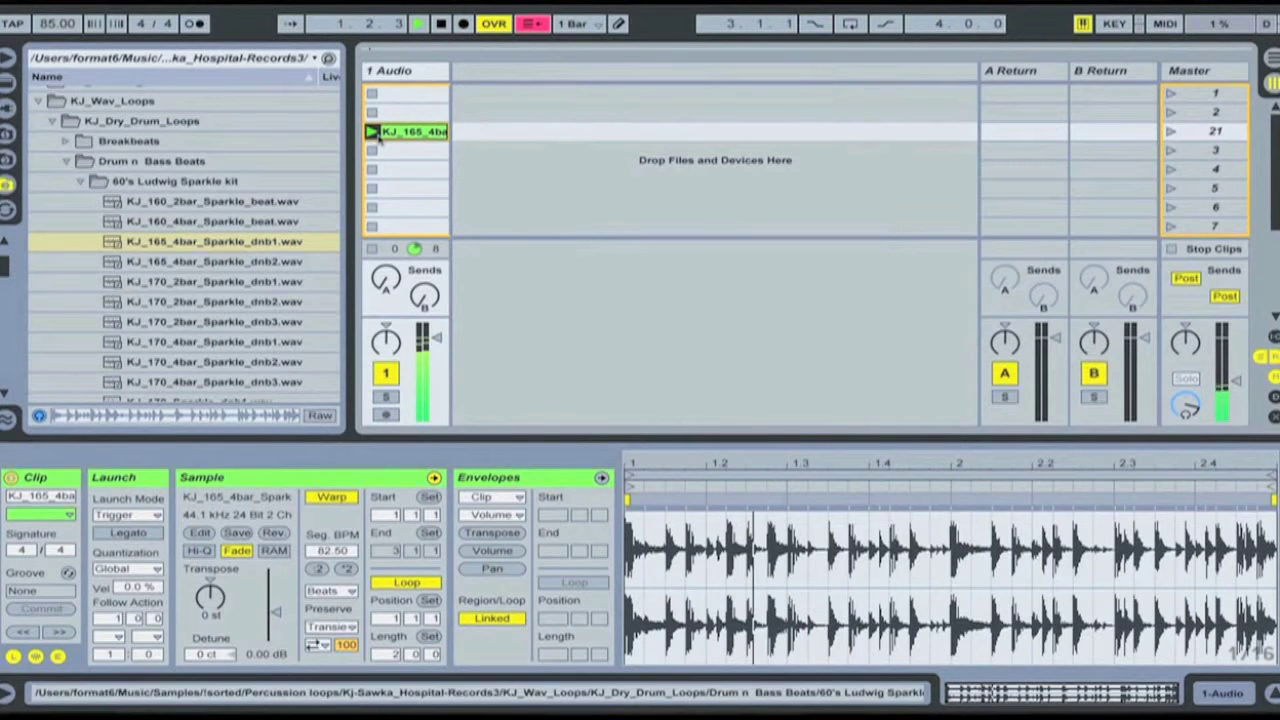
{"action": "left_click", "coordinate": [371, 150]}
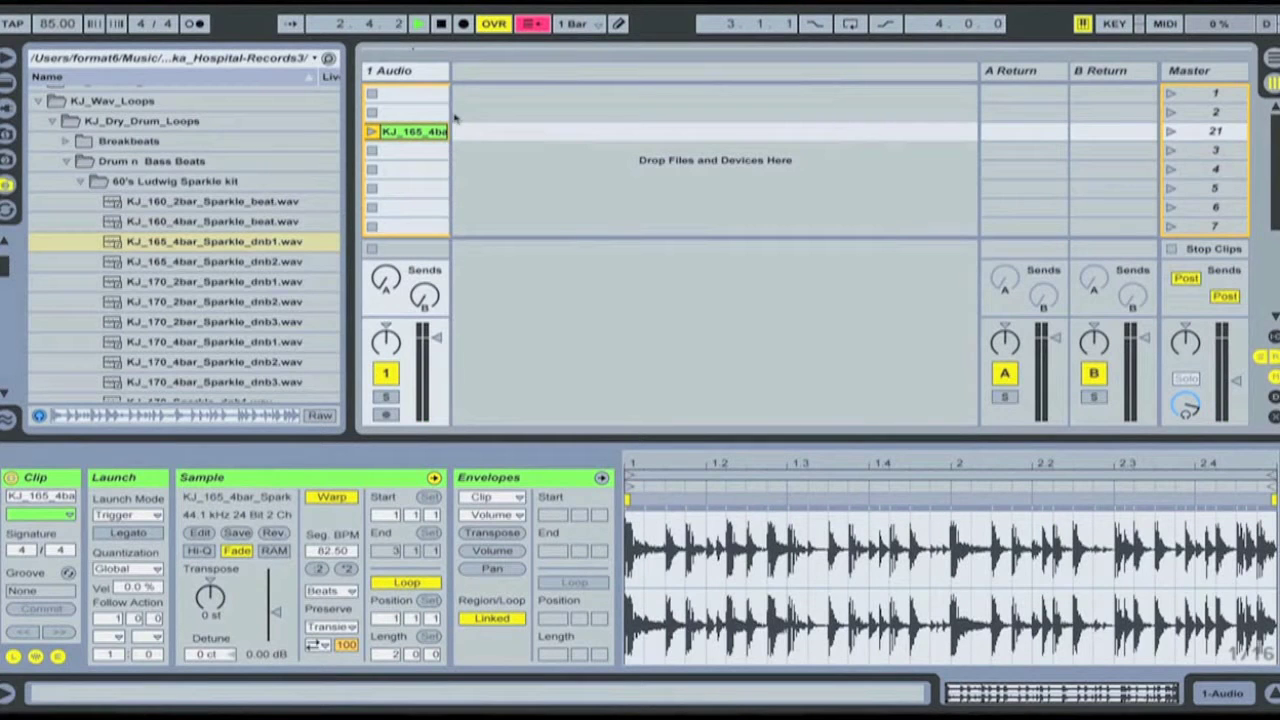
{"action": "left_click_drag", "start_coordinate": [440, 131], "coordinate": [440, 93]}
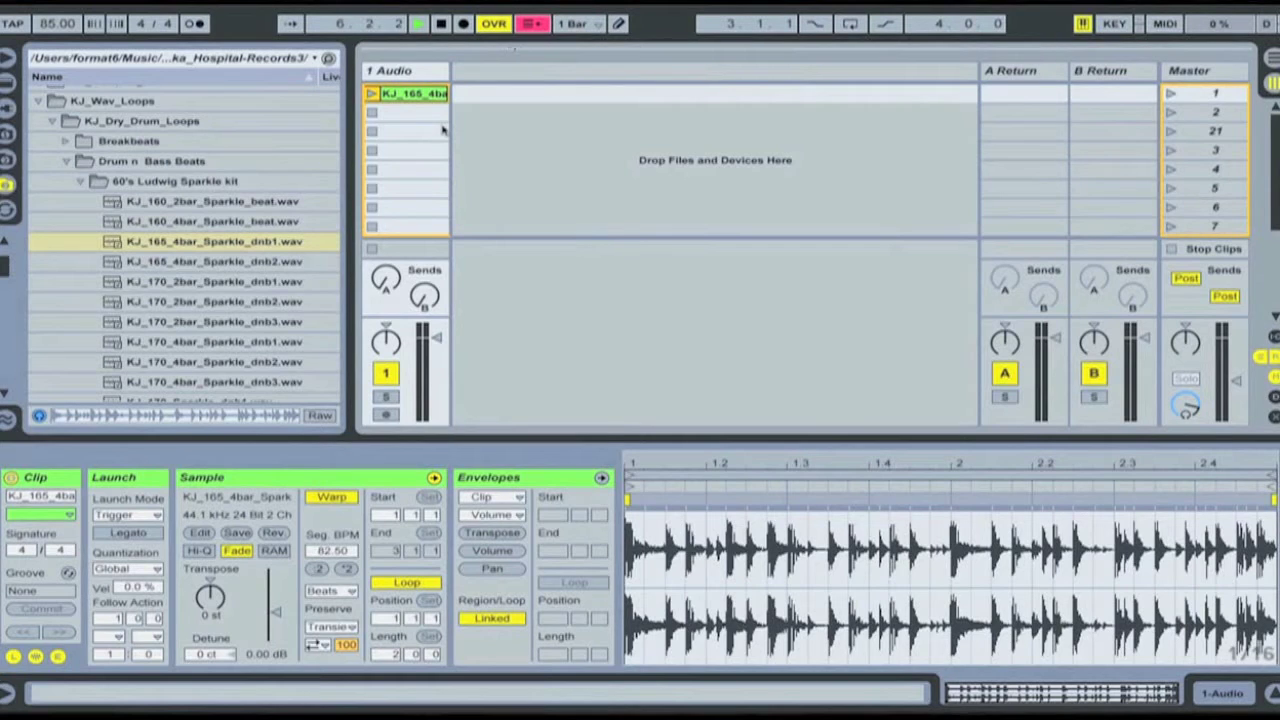
- Add a second audio track beside 1 Audio and rename it FX
{"action": "left_click", "coordinate": [430, 78]}
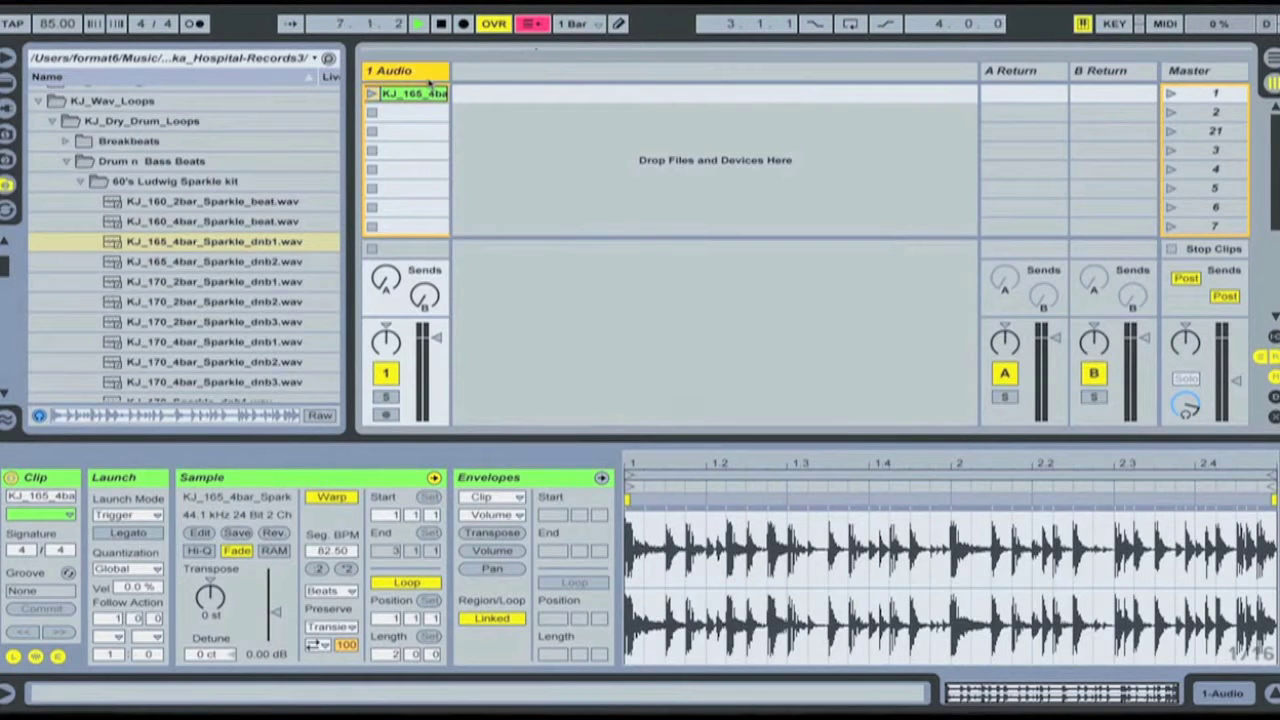
{"action": "key", "text": "ctrl+t"}
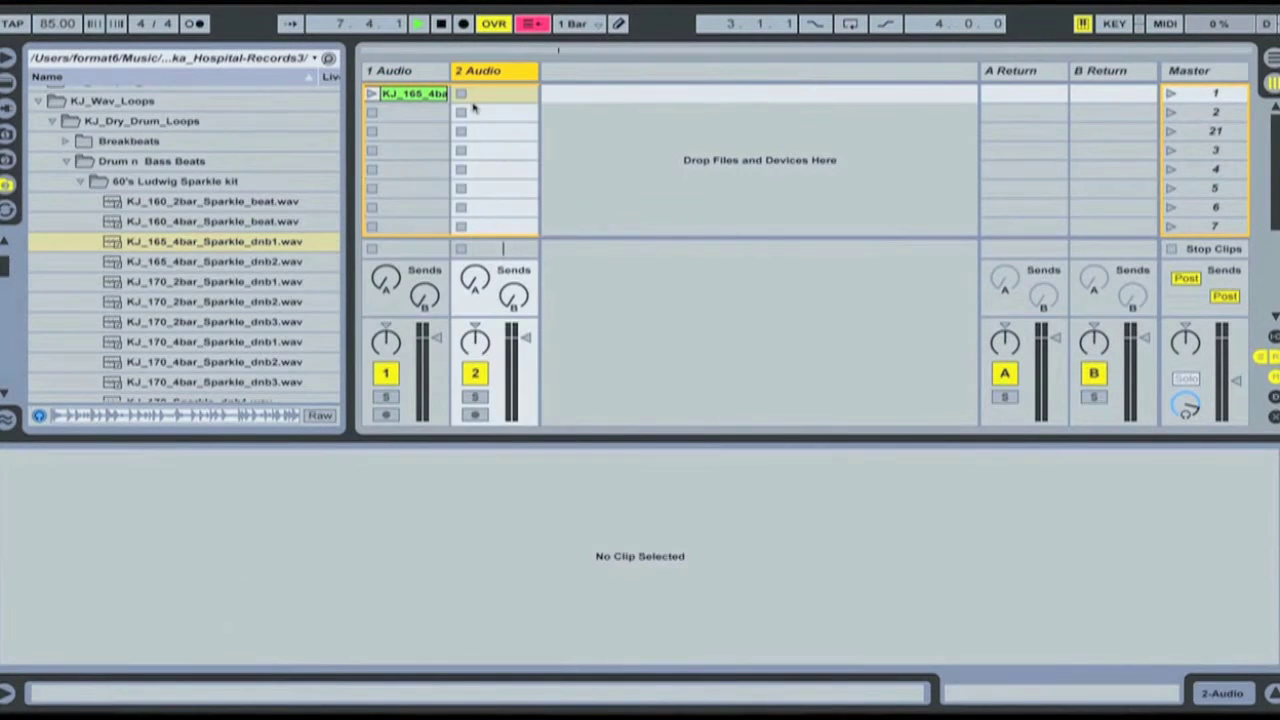
{"action": "key", "text": "ctrl+r"}
{"action": "type", "text": "F"}
{"action": "key", "text": "Return"}
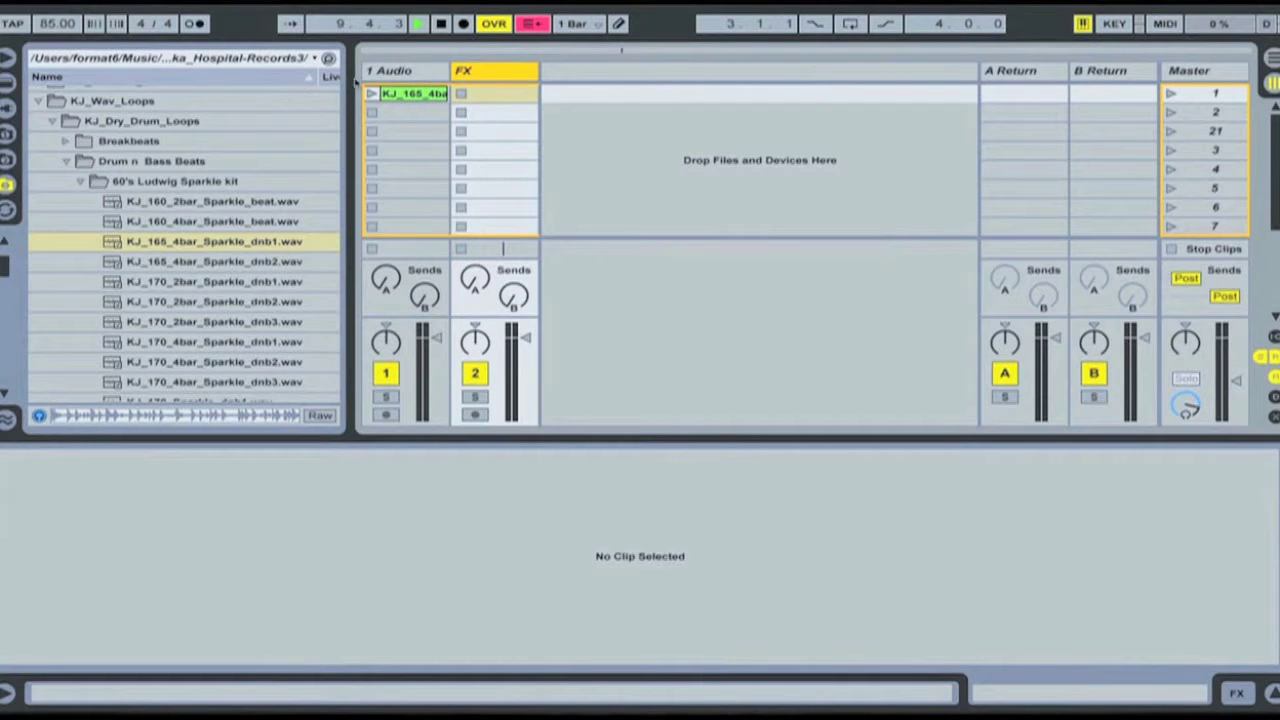
- Route the output of the 1 Audio track to FX and set the FX track's monitoring to In
{"action": "left_click", "coordinate": [432, 96]}
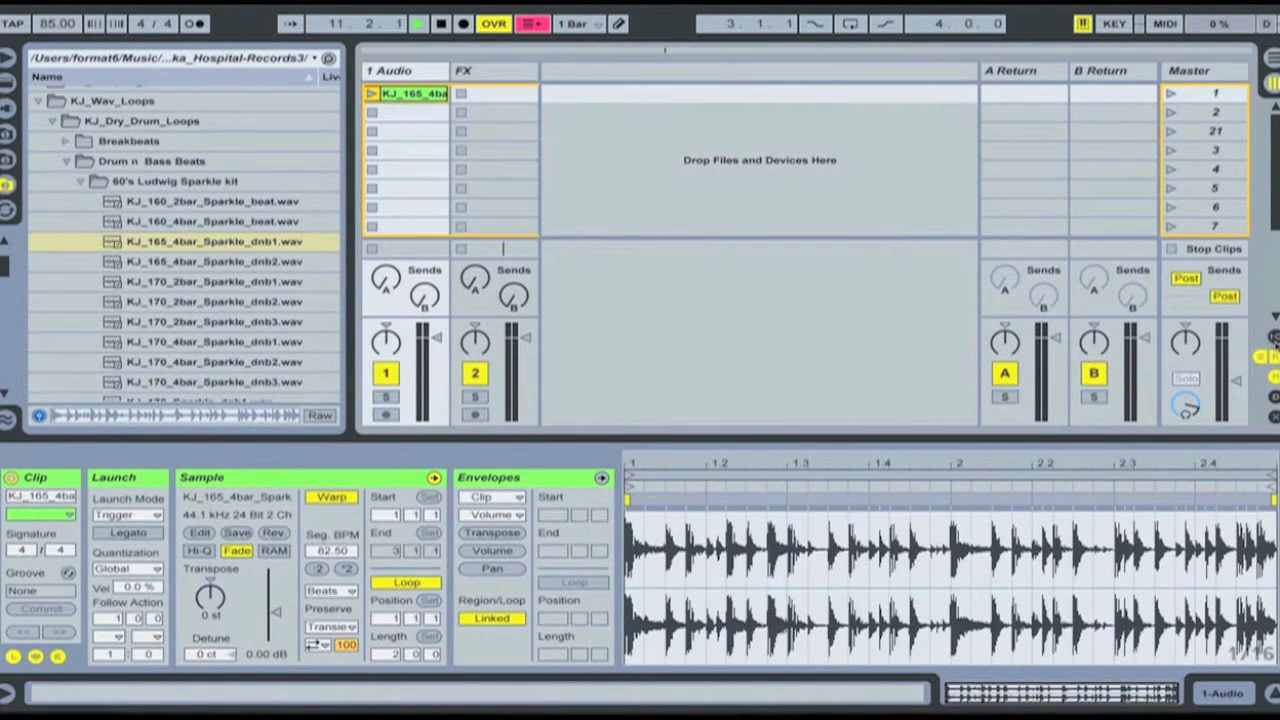
{"action": "left_click", "coordinate": [1273, 340]}
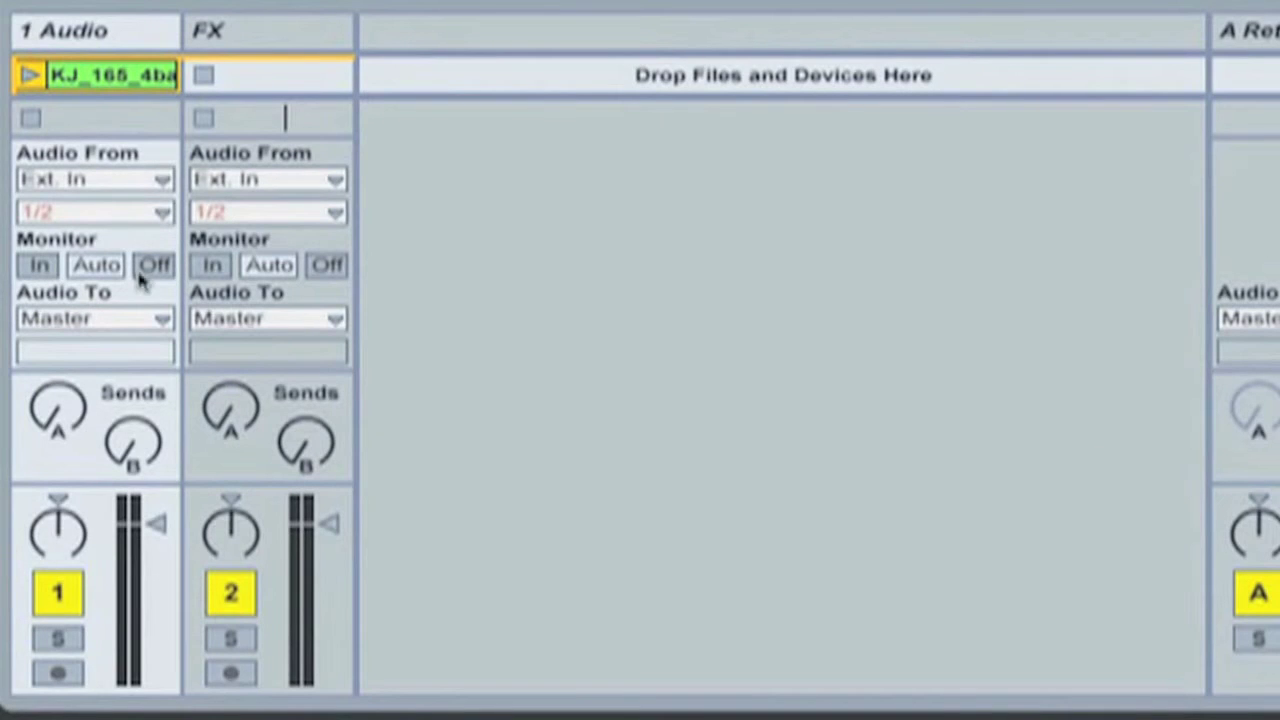
{"action": "left_click", "coordinate": [123, 322]}
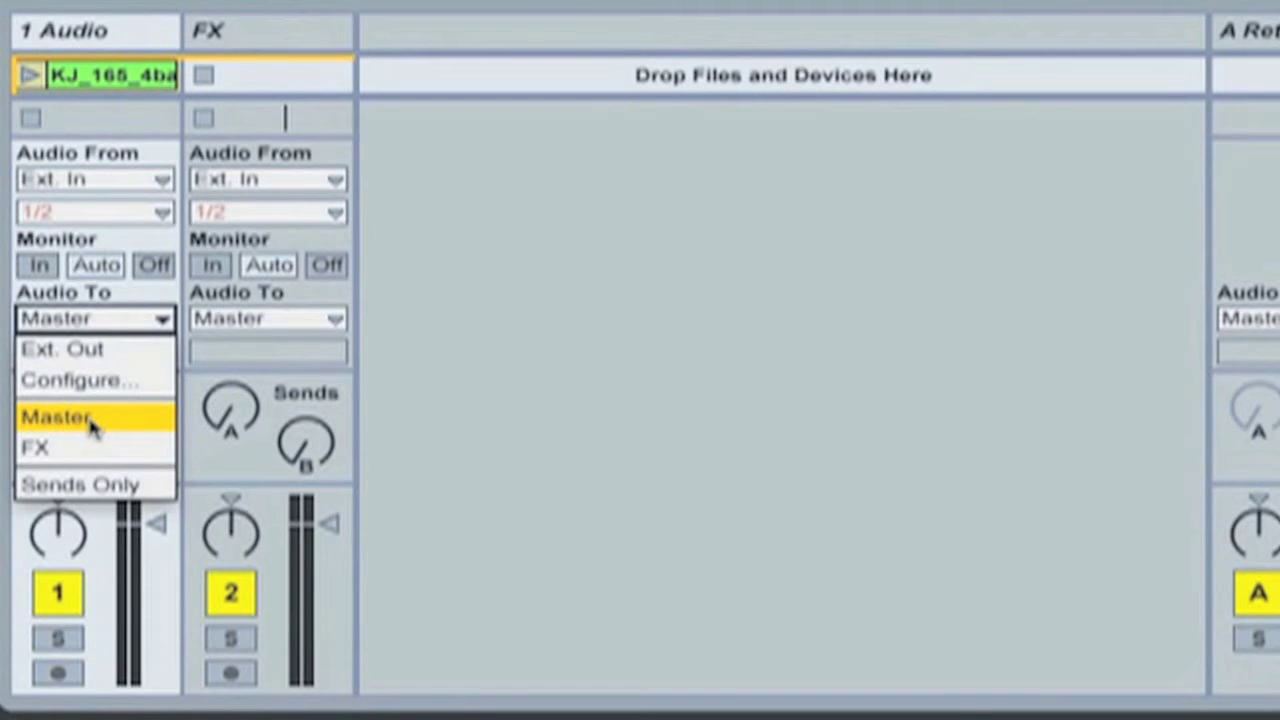
{"action": "left_click", "coordinate": [45, 452]}
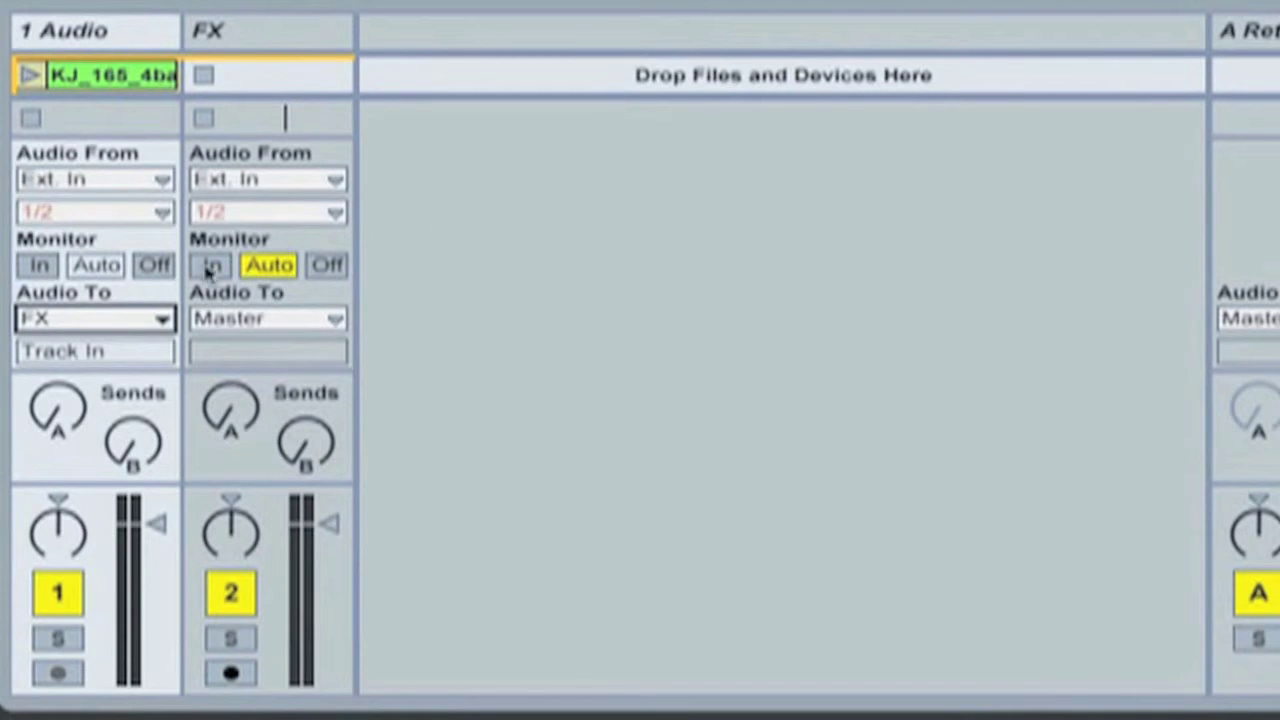
{"action": "left_click", "coordinate": [210, 263]}
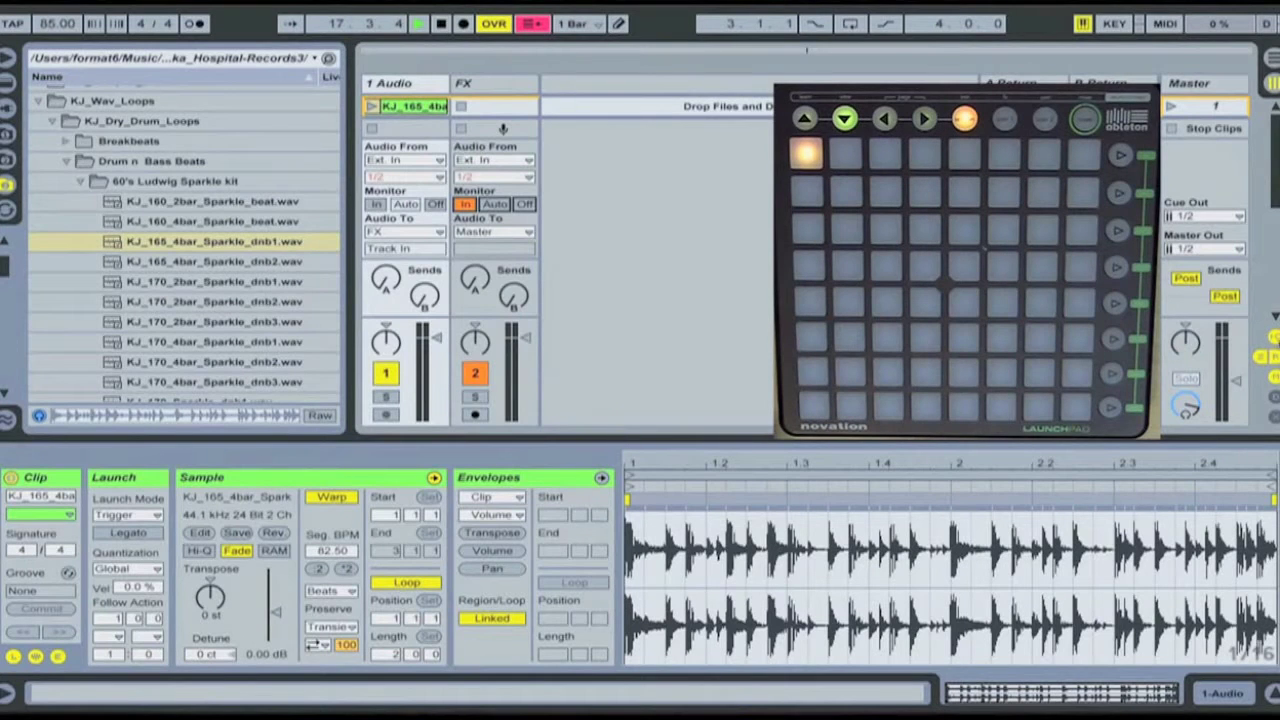
{"action": "key", "text": "super+alt+i"}
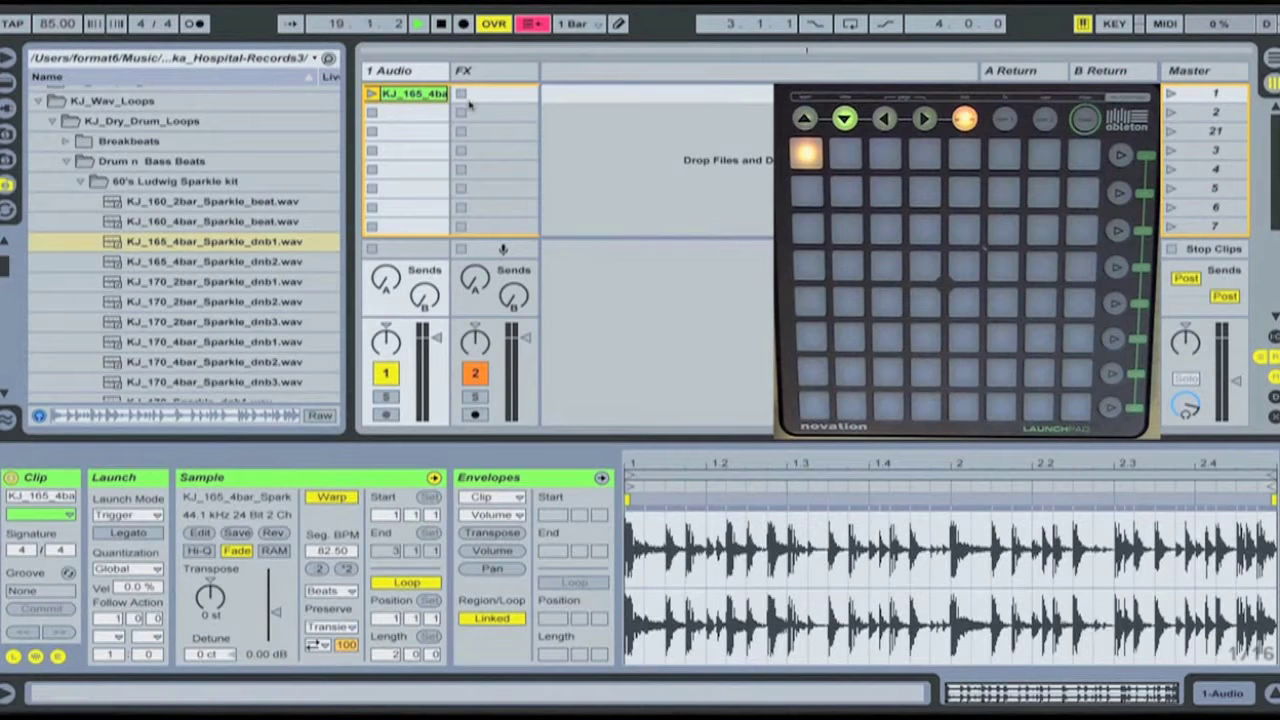
- Copy the drum loop clip into the first slot of the FX track and rename the copy Dummy
{"action": "key", "text": "ctrl+d"}
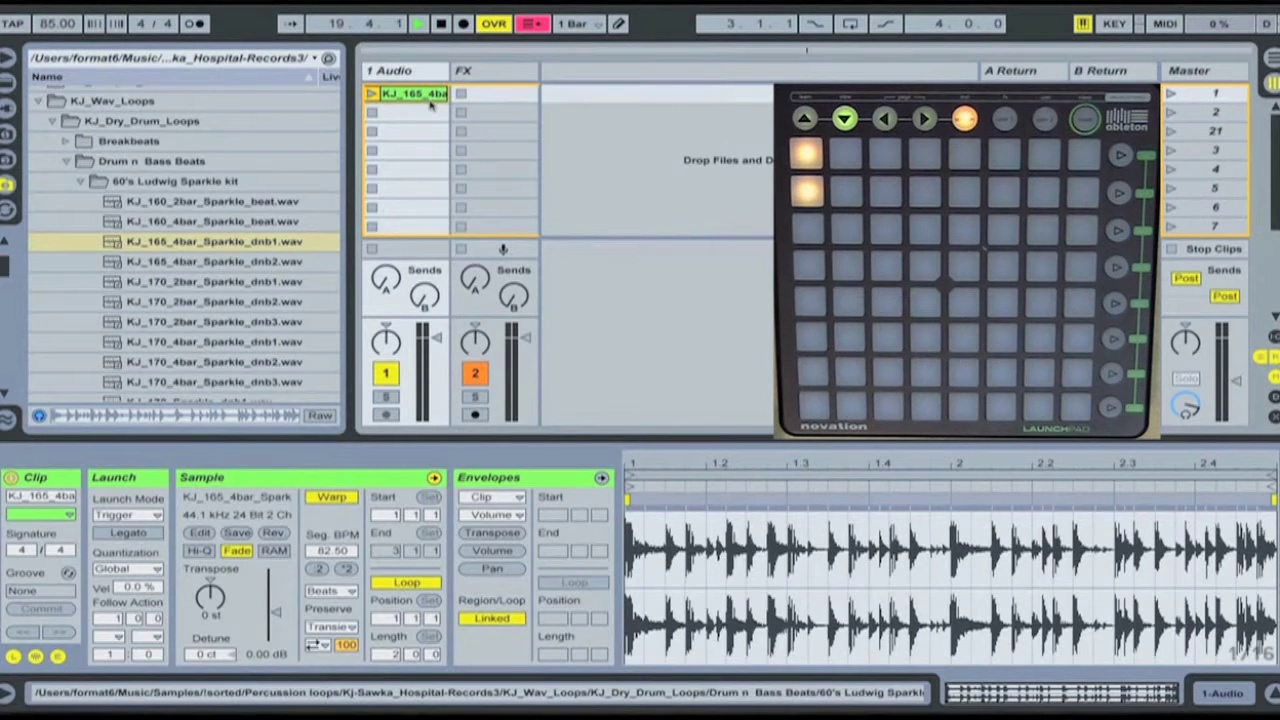
{"action": "left_click_drag", "start_coordinate": [458, 118], "coordinate": [490, 97]}
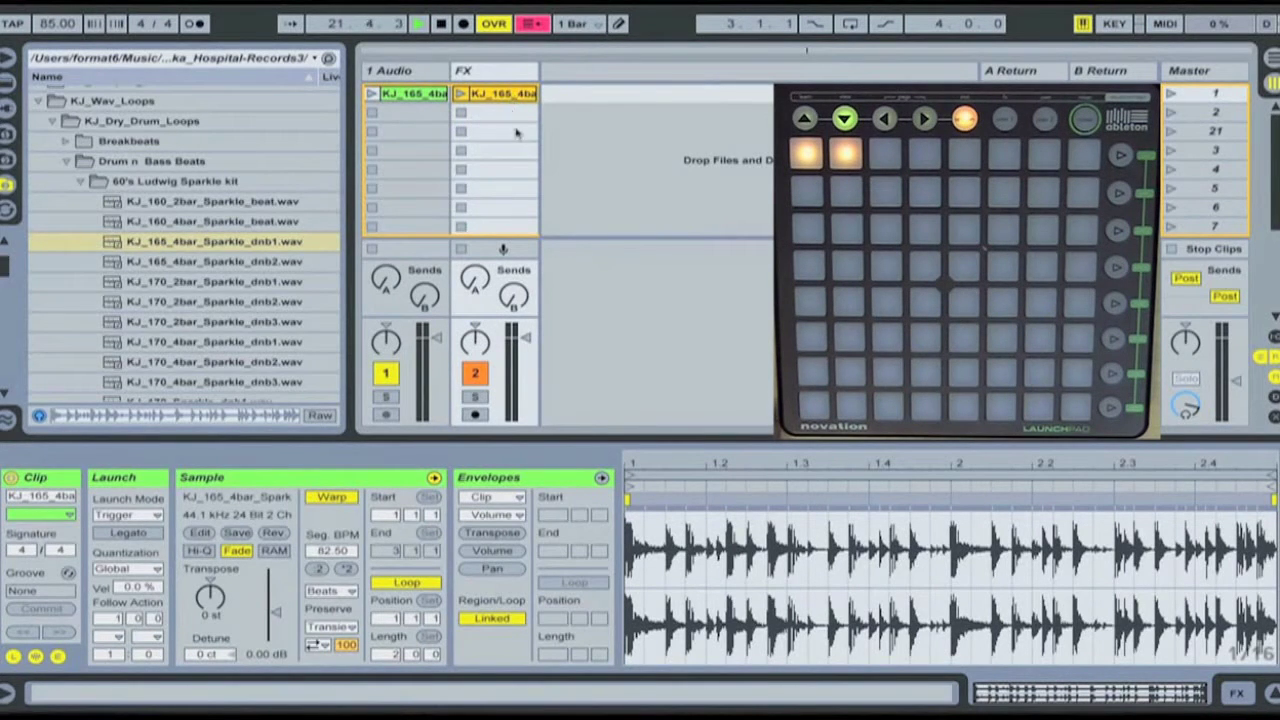
{"action": "key", "text": "ctrl+r"}
{"action": "type", "text": "Dr"}
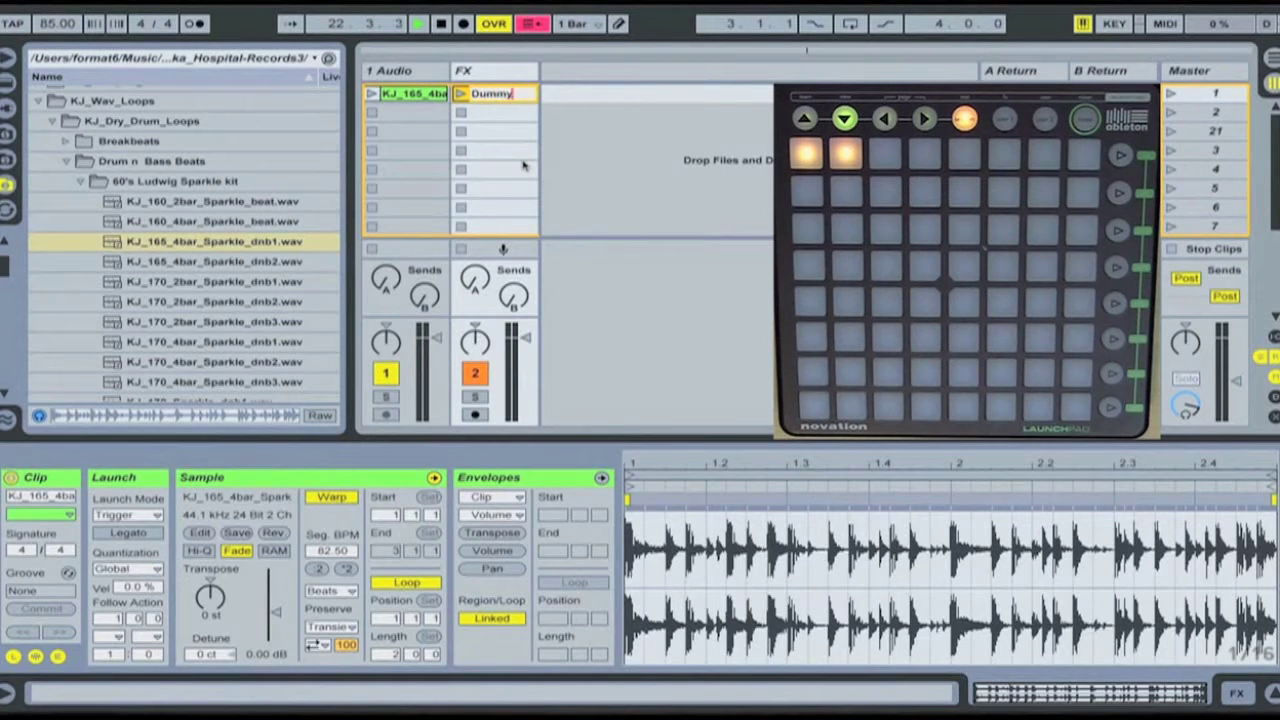
{"action": "key", "text": "Return"}
{"action": "left_click", "coordinate": [505, 148]}
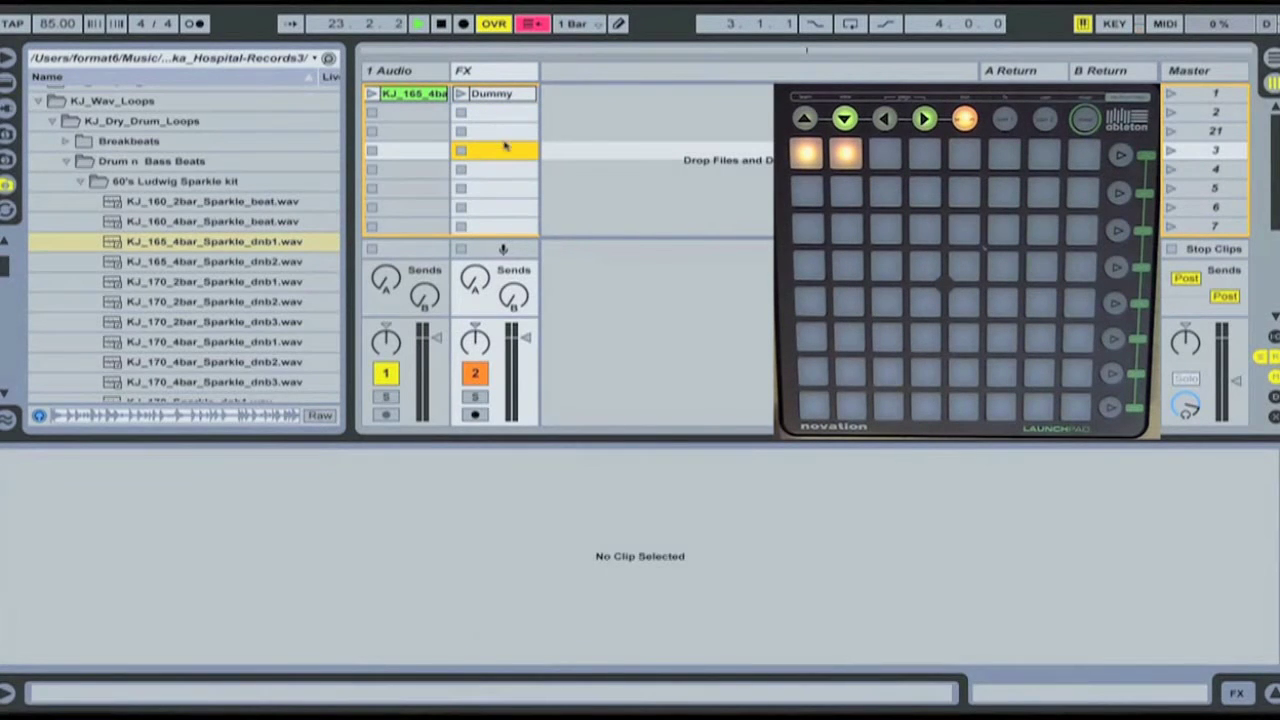
- Set the Dummy clip's loop length to 1 bar
{"action": "left_click", "coordinate": [480, 93]}
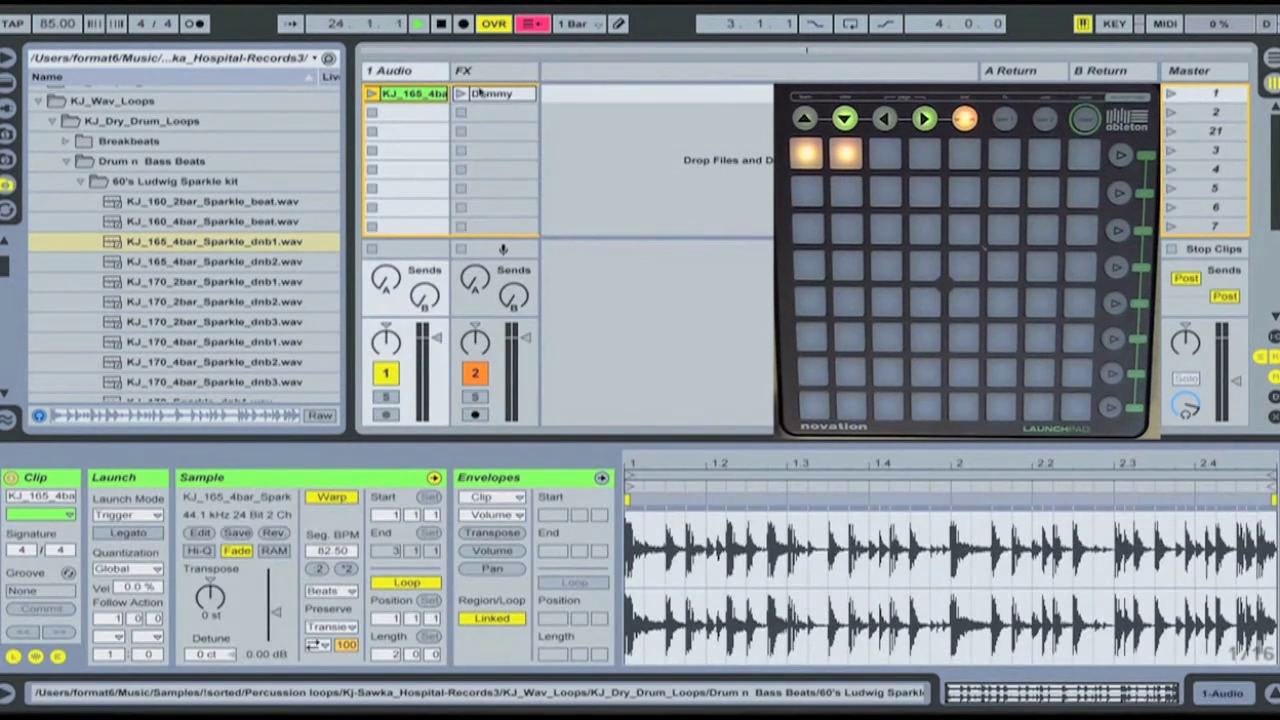
{"action": "left_click", "coordinate": [480, 93]}
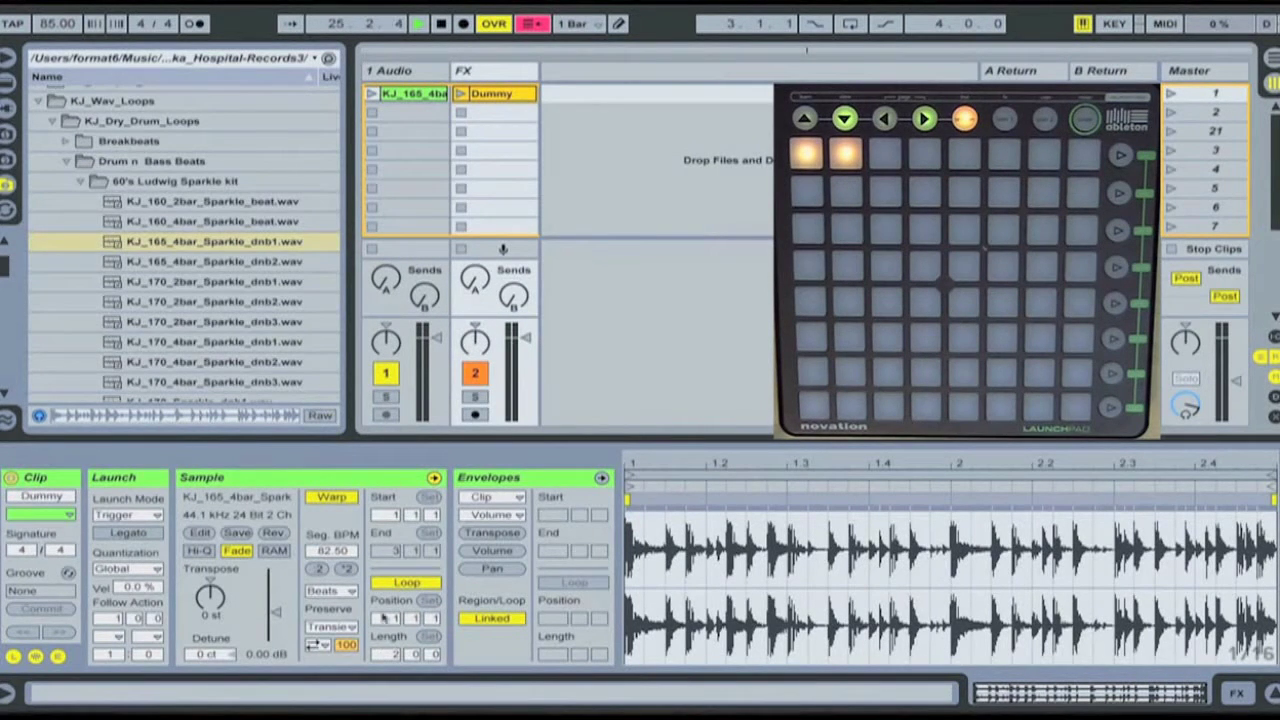
{"action": "left_click", "coordinate": [392, 654]}
{"action": "type", "text": "1"}
{"action": "key", "text": "Return"}
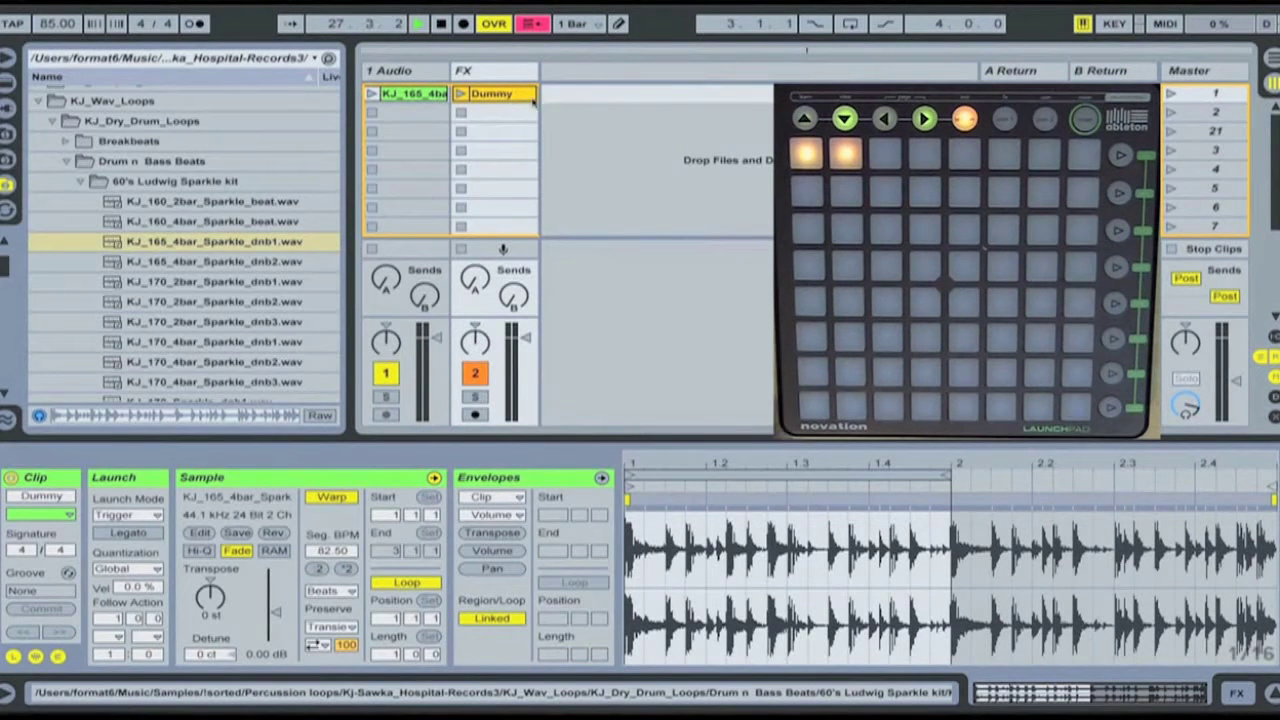
- Add an Auto Filter to the FX track and set its cutoff to 19.9 kHz with a Q of 0.73
{"action": "left_click", "coordinate": [511, 78]}
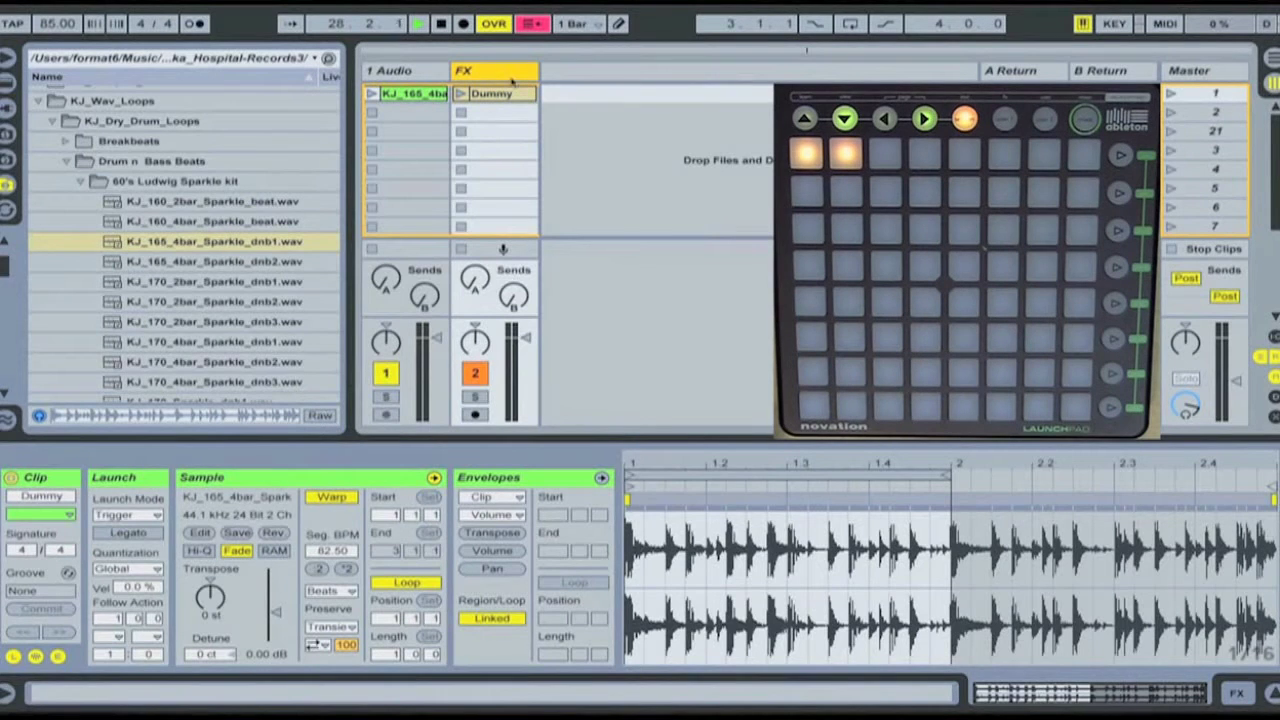
{"action": "key", "text": "shift+Tab"}
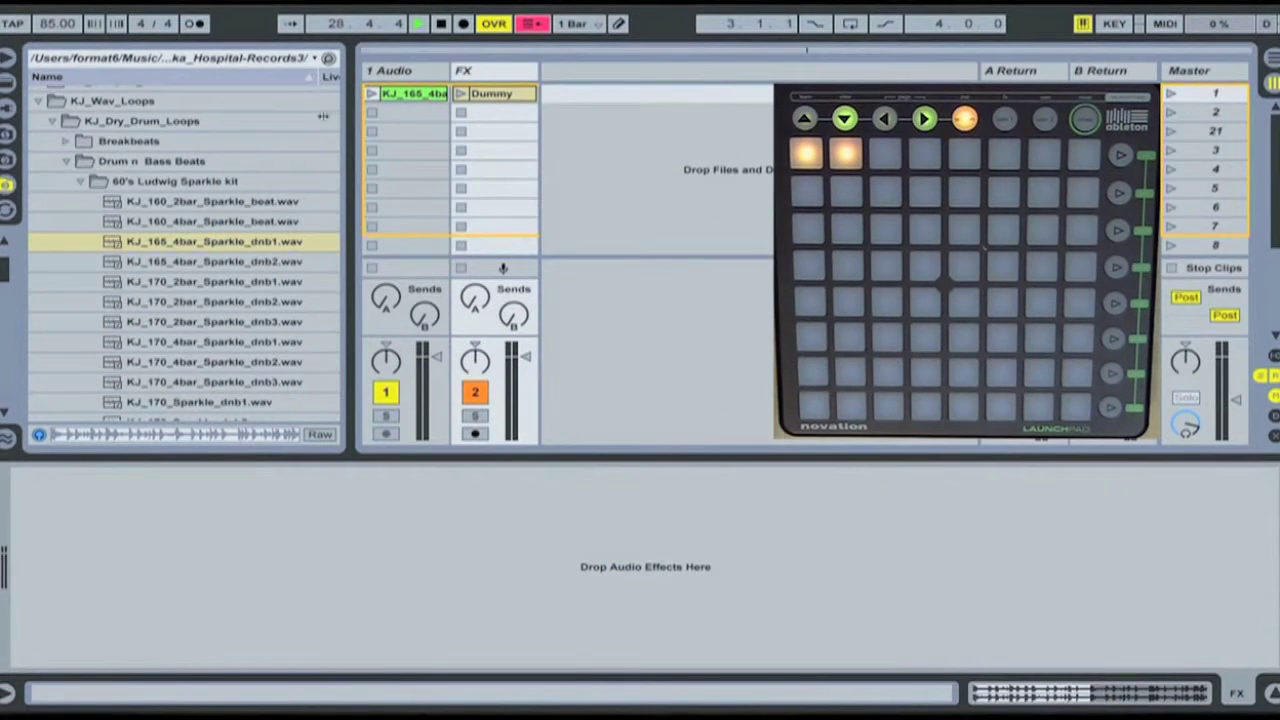
{"action": "key", "text": "ctrl+alt+l"}
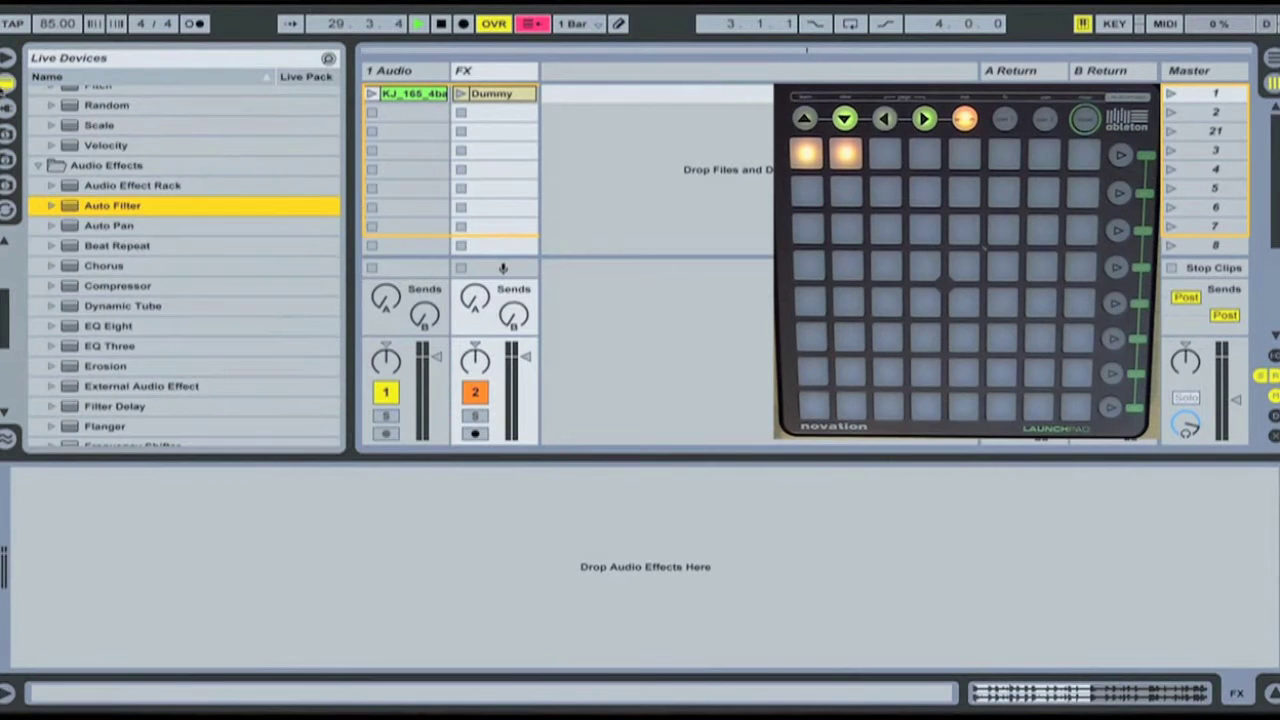
{"action": "left_click_drag", "start_coordinate": [67, 205], "coordinate": [491, 166]}
{"action": "left_click_drag", "start_coordinate": [238, 564], "coordinate": [248, 565]}
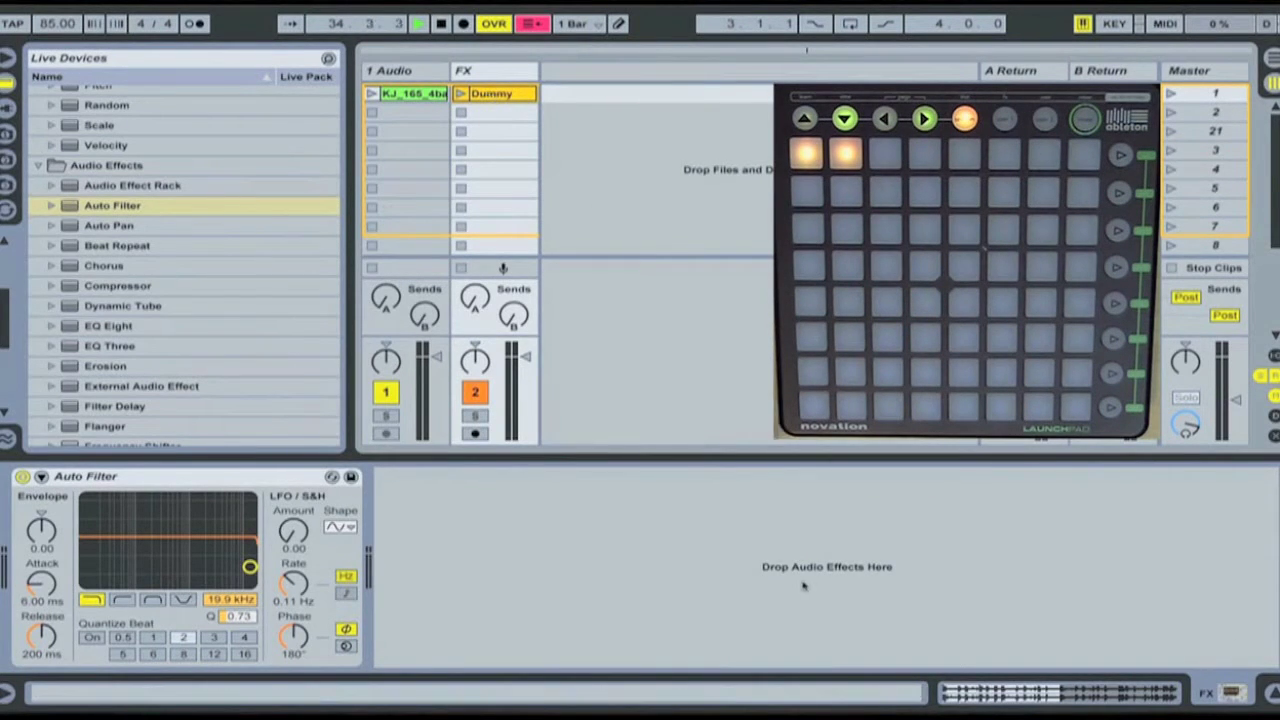
- Draw an Auto Filter Frequency envelope in the Dummy clip that falls from the start of bar 1 to -50.0 % at bar 2
{"action": "key", "text": "shift+Tab"}
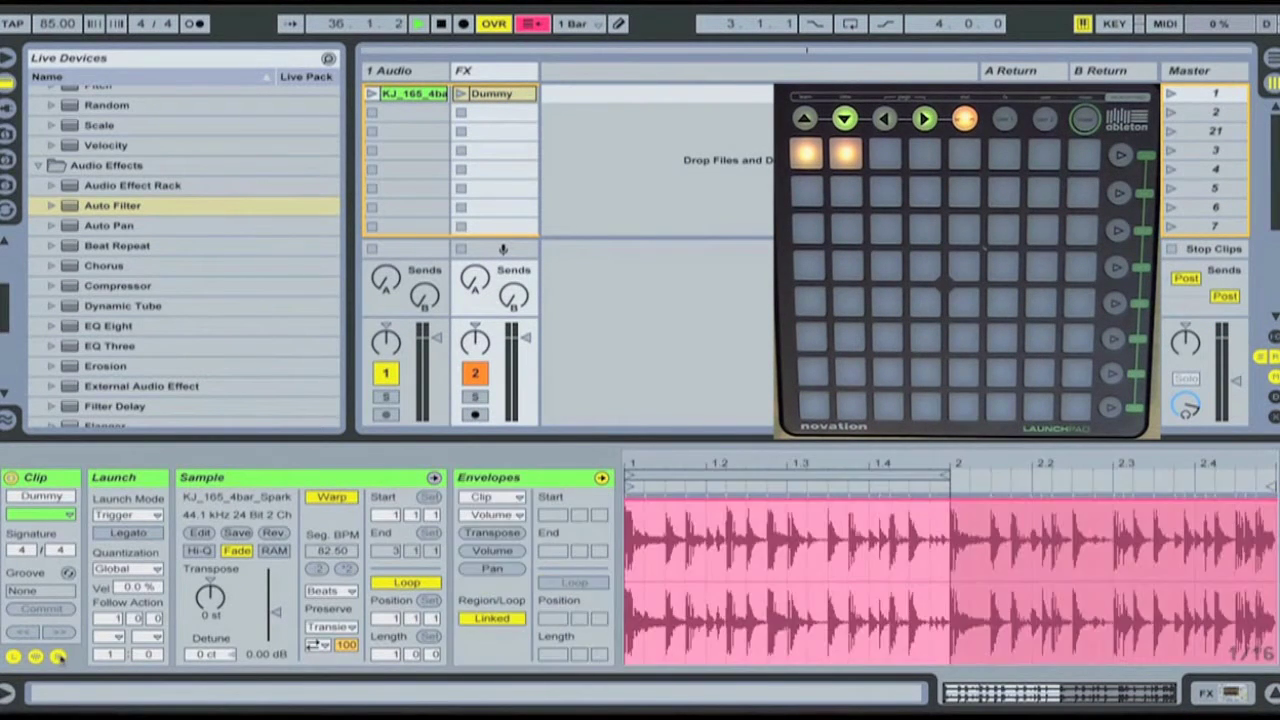
{"action": "left_click", "coordinate": [486, 498]}
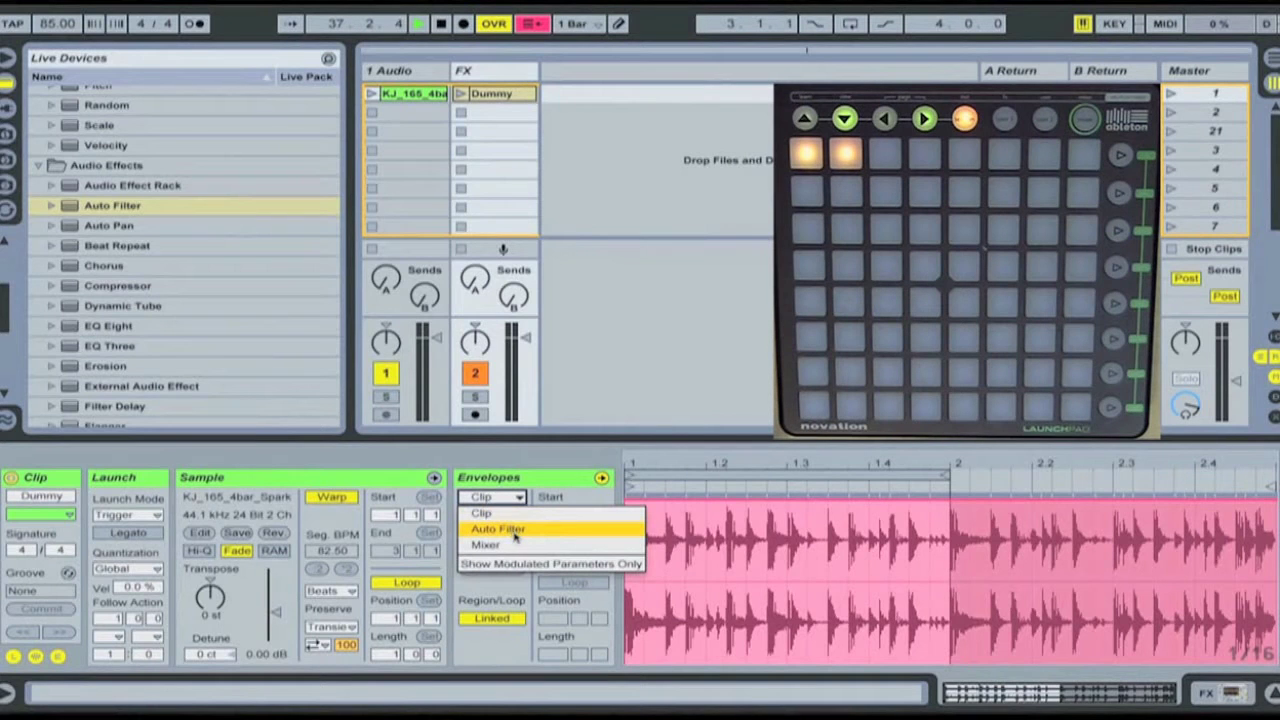
{"action": "left_click", "coordinate": [517, 532]}
{"action": "left_click", "coordinate": [502, 516]}
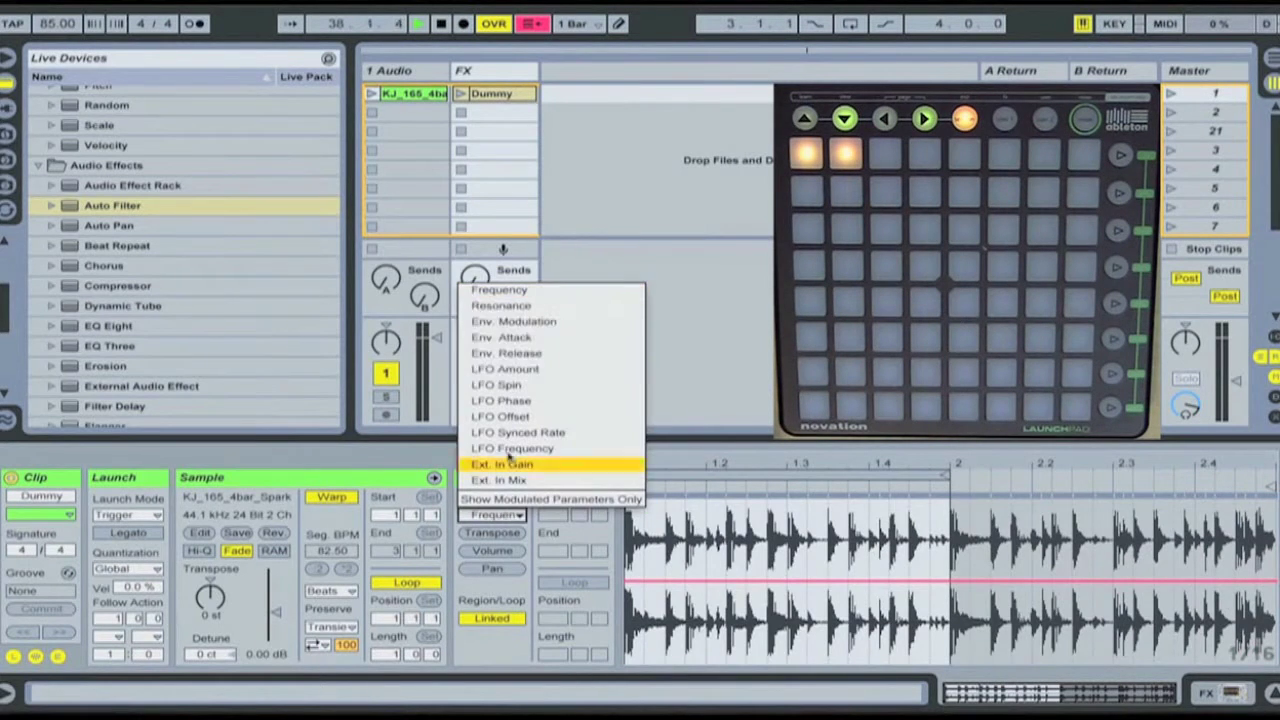
{"action": "left_click", "coordinate": [508, 291]}
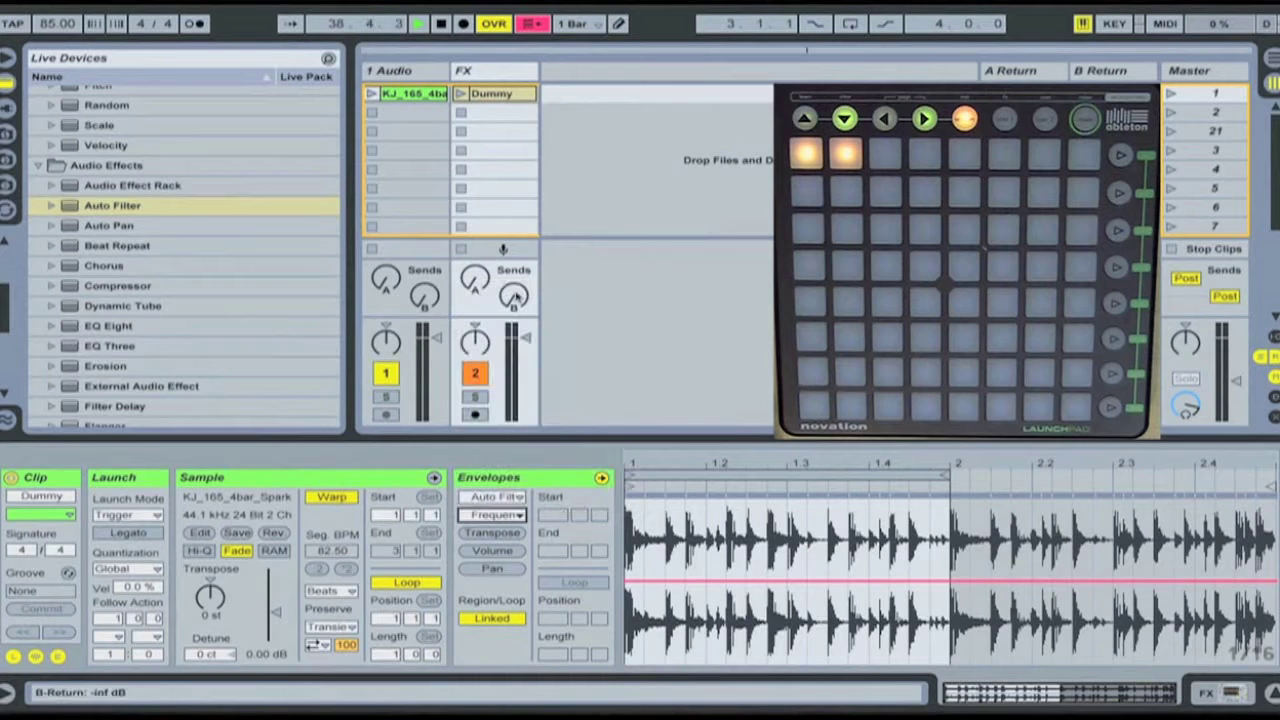
{"action": "left_click", "coordinate": [630, 582]}
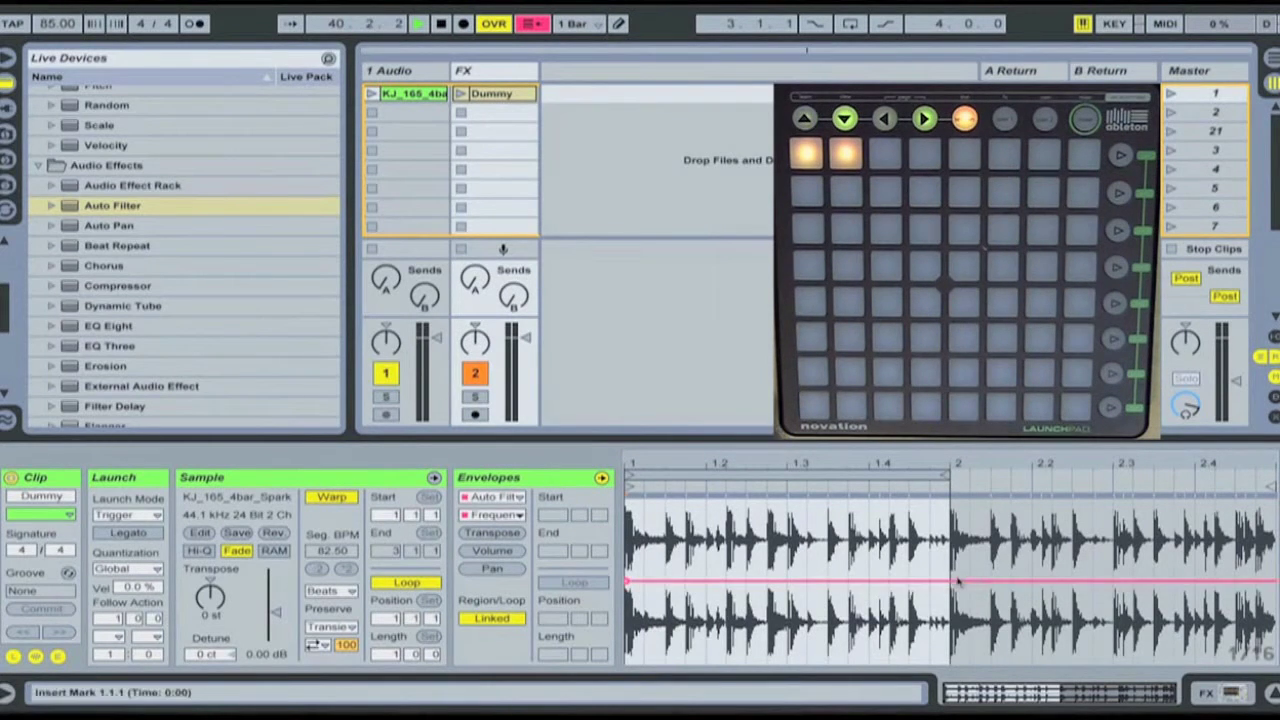
{"action": "left_click_drag", "start_coordinate": [948, 586], "coordinate": [947, 663]}
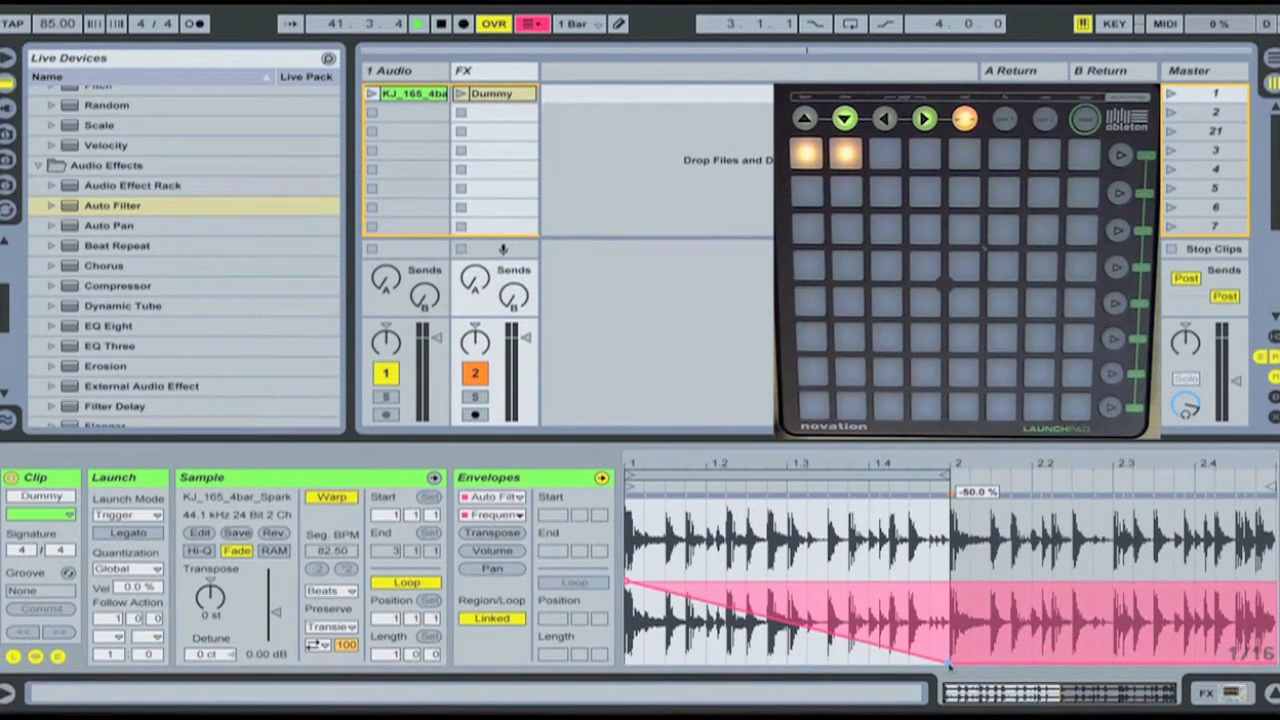
- Duplicate the Dummy clip into the slot below and flatten the original's Frequency envelope by removing its end breakpoint
{"action": "left_click", "coordinate": [495, 93]}
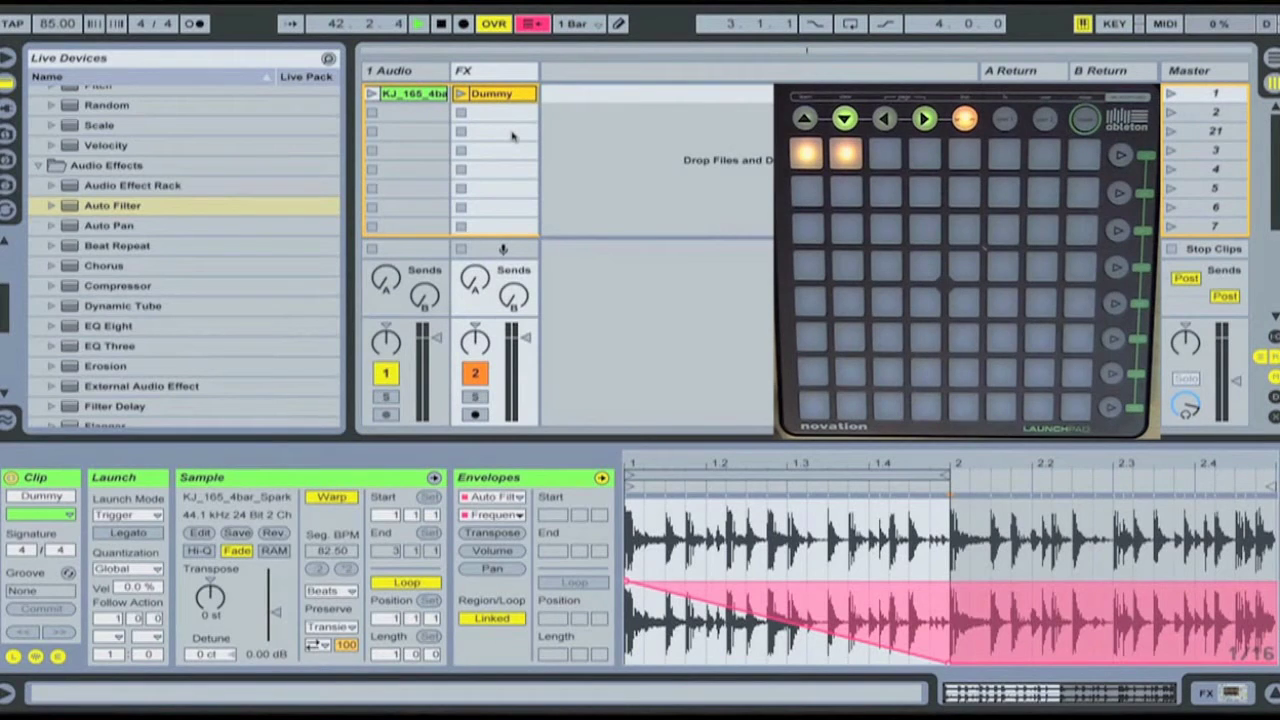
{"action": "key", "text": "ctrl+d"}
{"action": "left_click", "coordinate": [510, 93]}
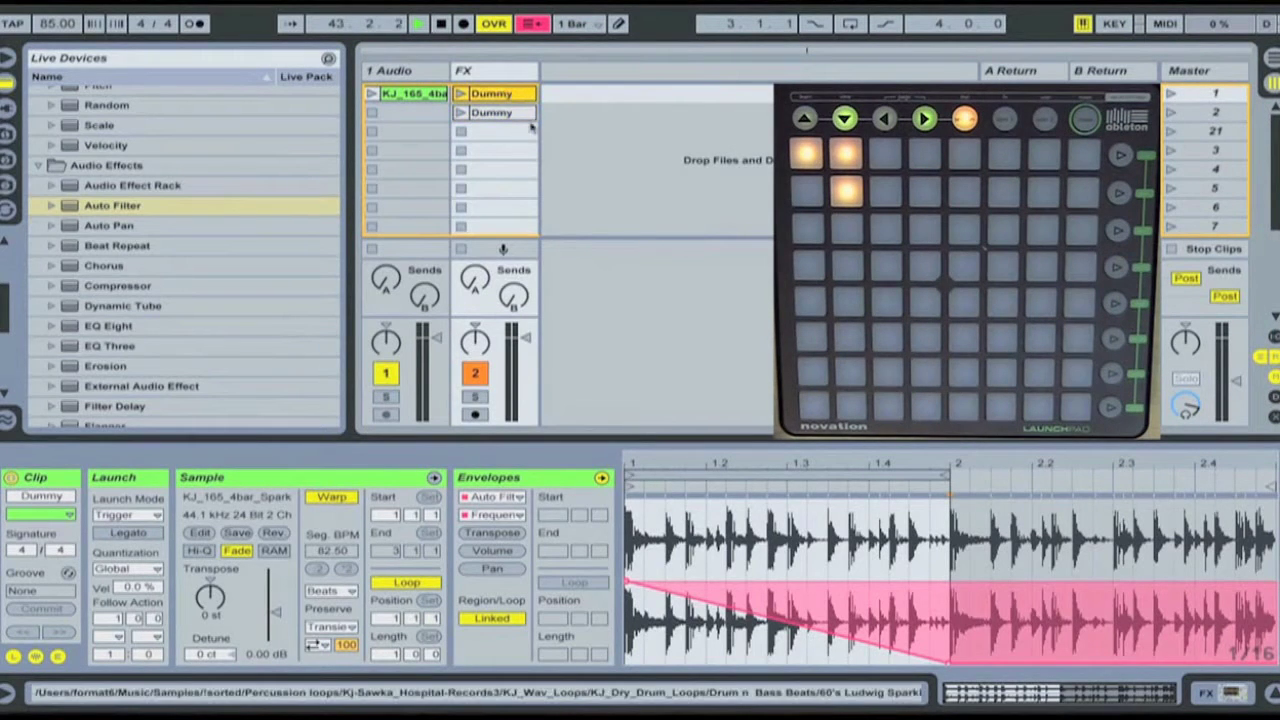
{"action": "left_click", "coordinate": [950, 665]}
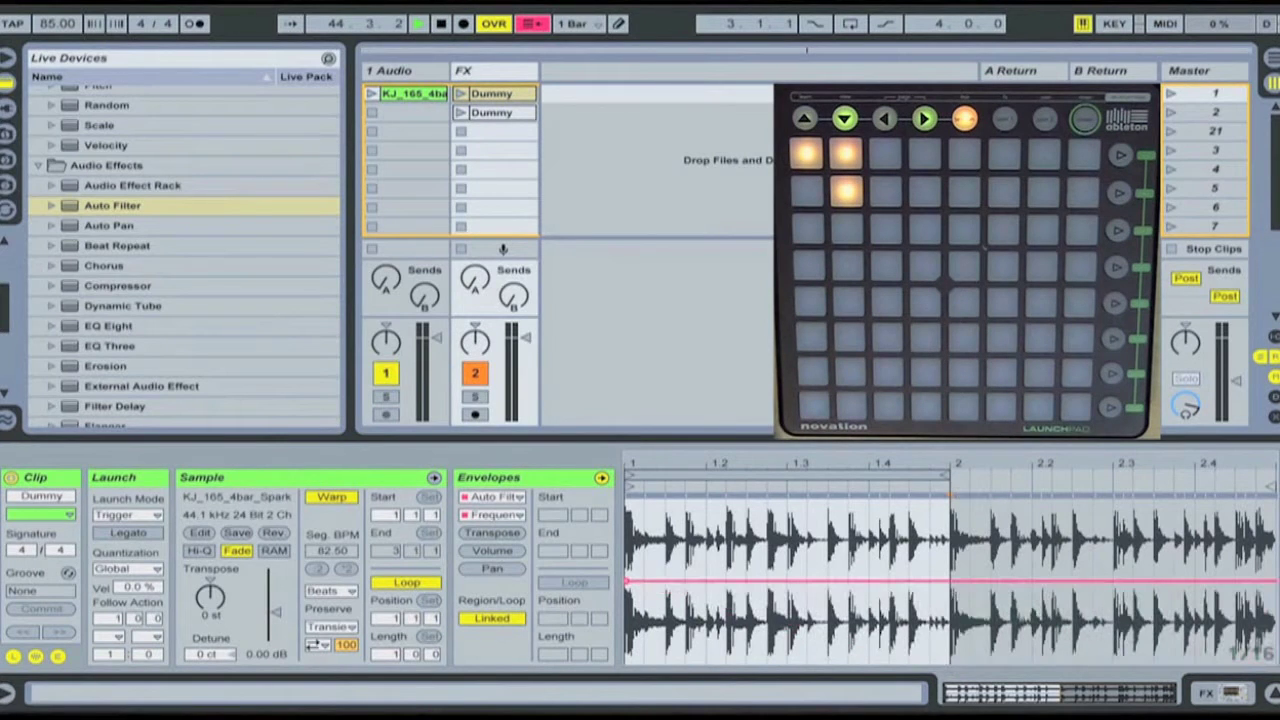
- Select the second Dummy clip and play it together with the drum loop to hear the filter sweep
{"action": "left_click", "coordinate": [508, 113]}
{"action": "left_click", "coordinate": [508, 114]}
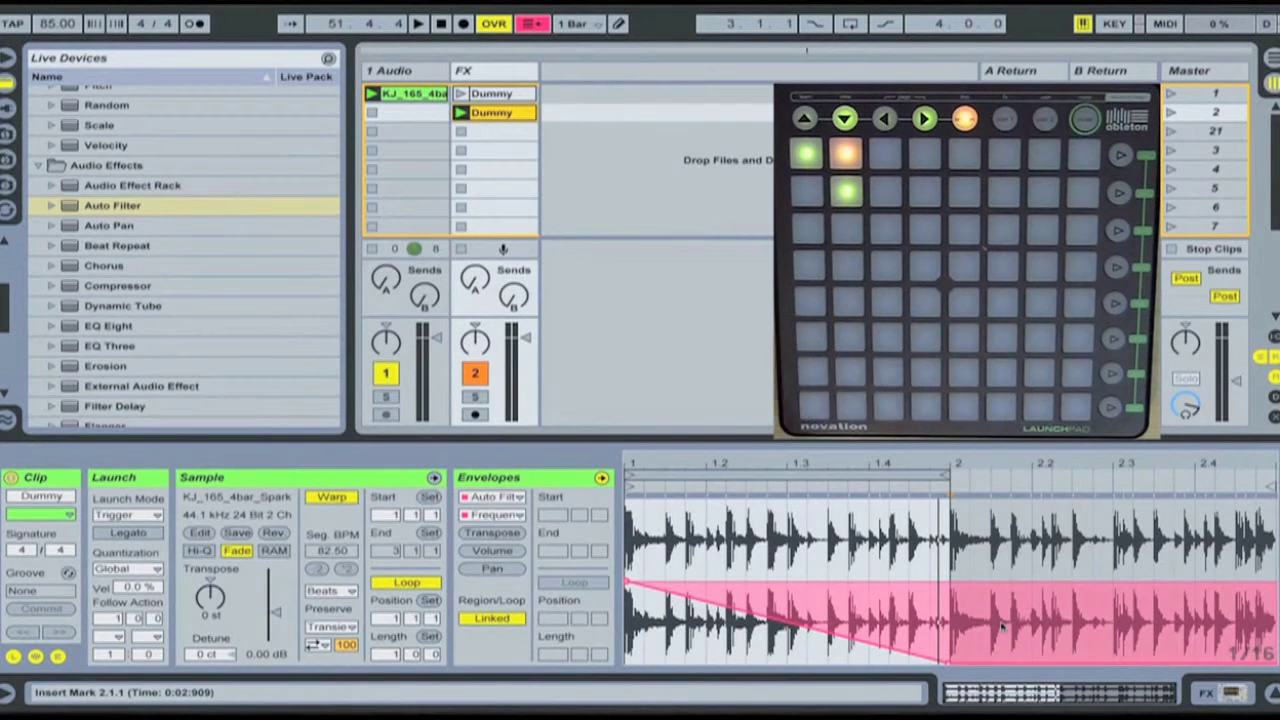
{"action": "key", "text": "space"}
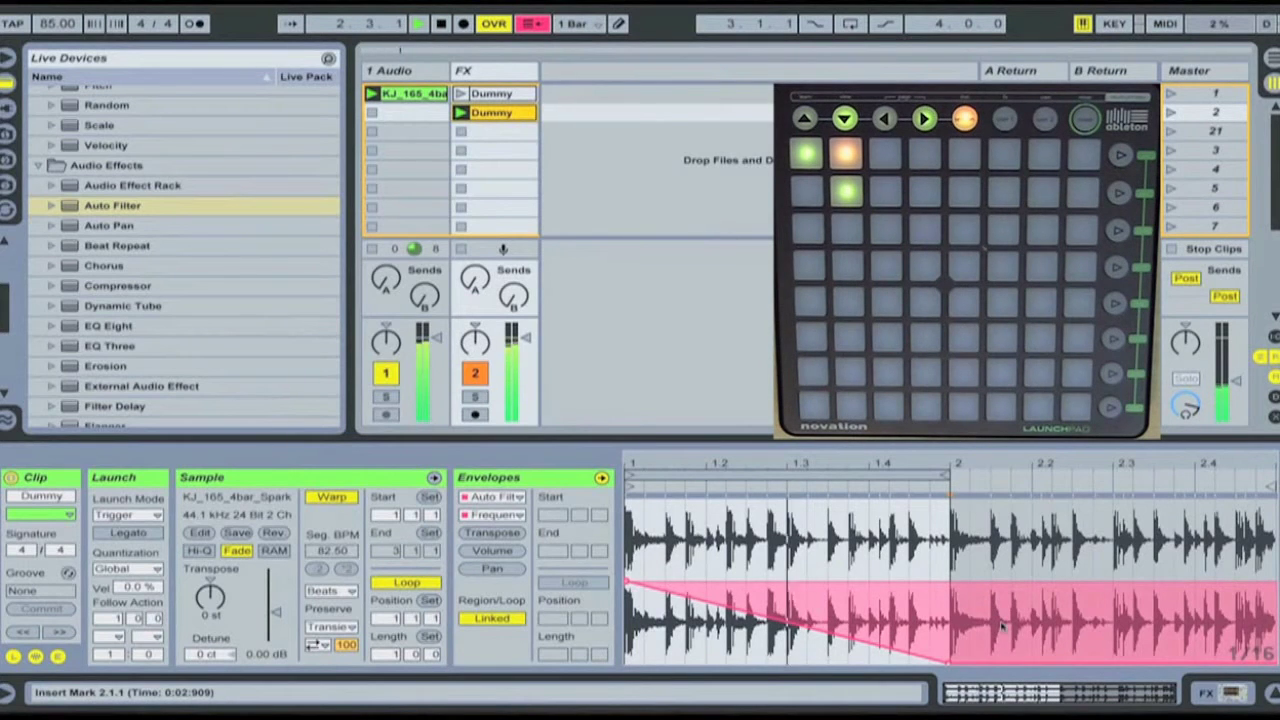
- Turn off looping for both Dummy clips on the FX track and restart playback to audition them as one-shots
{"action": "key", "text": "space"}
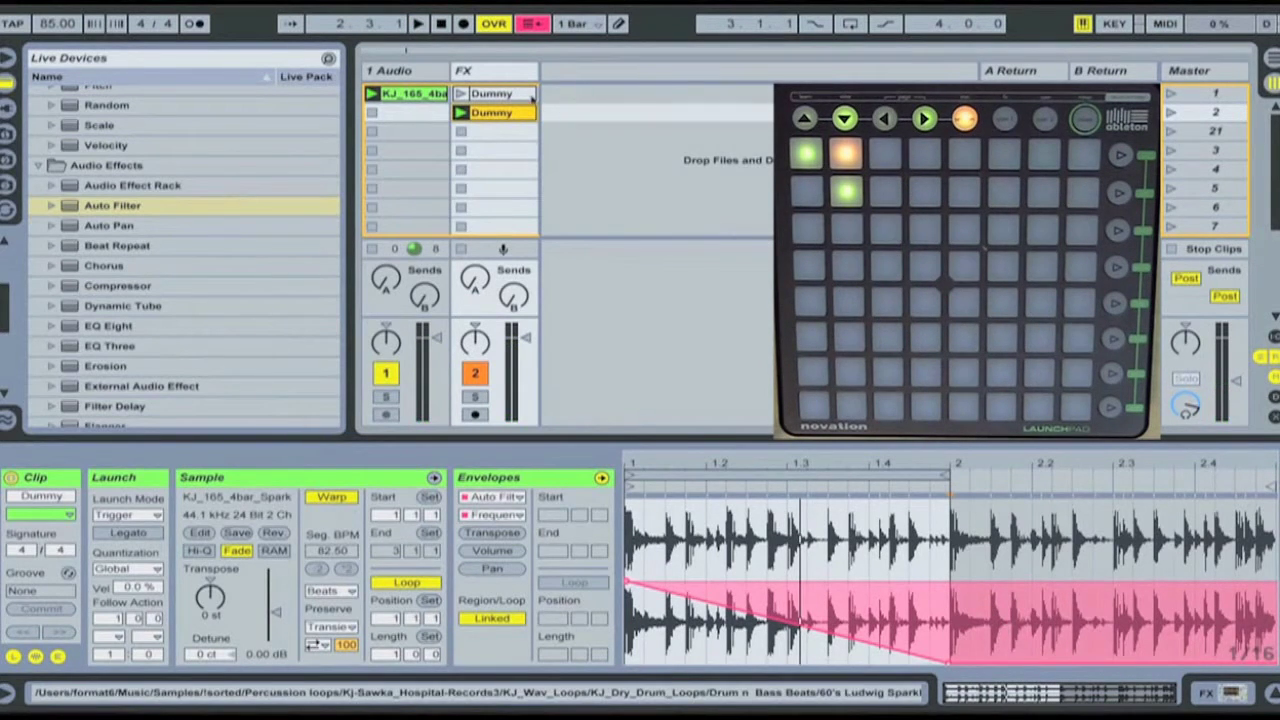
{"action": "left_click", "coordinate": [528, 96]}
{"action": "left_click", "coordinate": [522, 116], "text": "shift"}
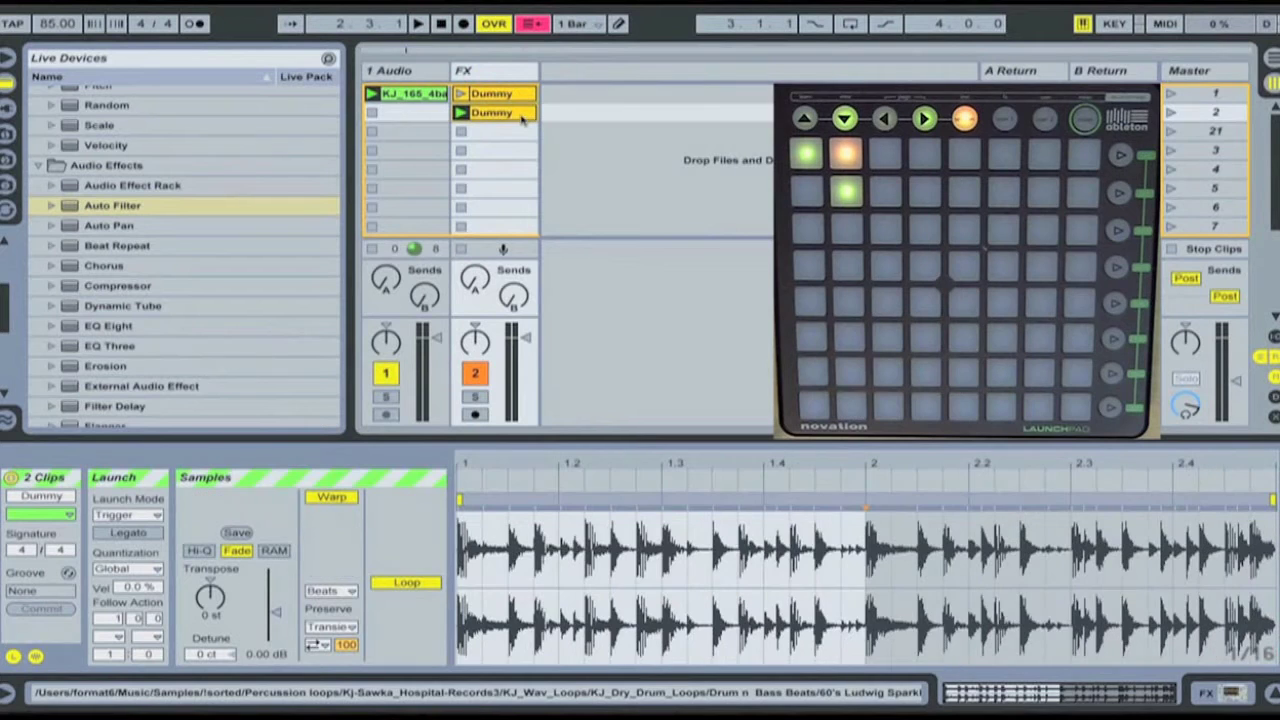
{"action": "left_click", "coordinate": [419, 586]}
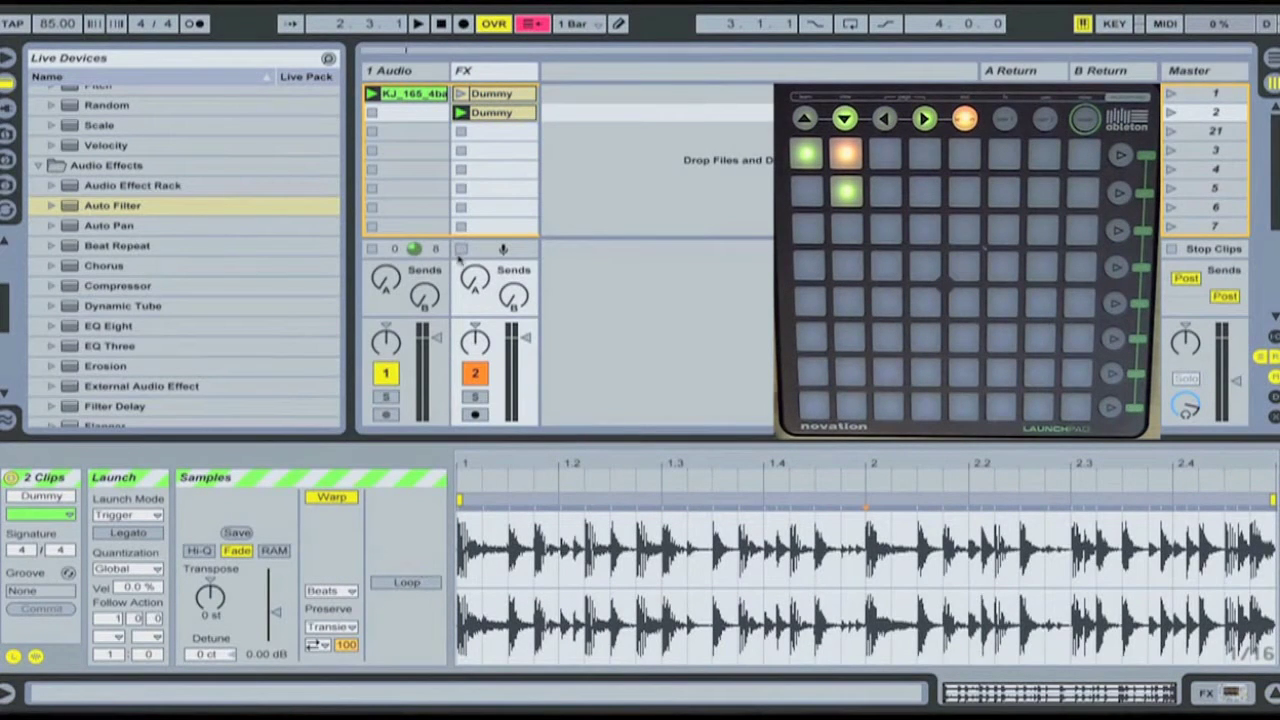
{"action": "key", "text": "space"}
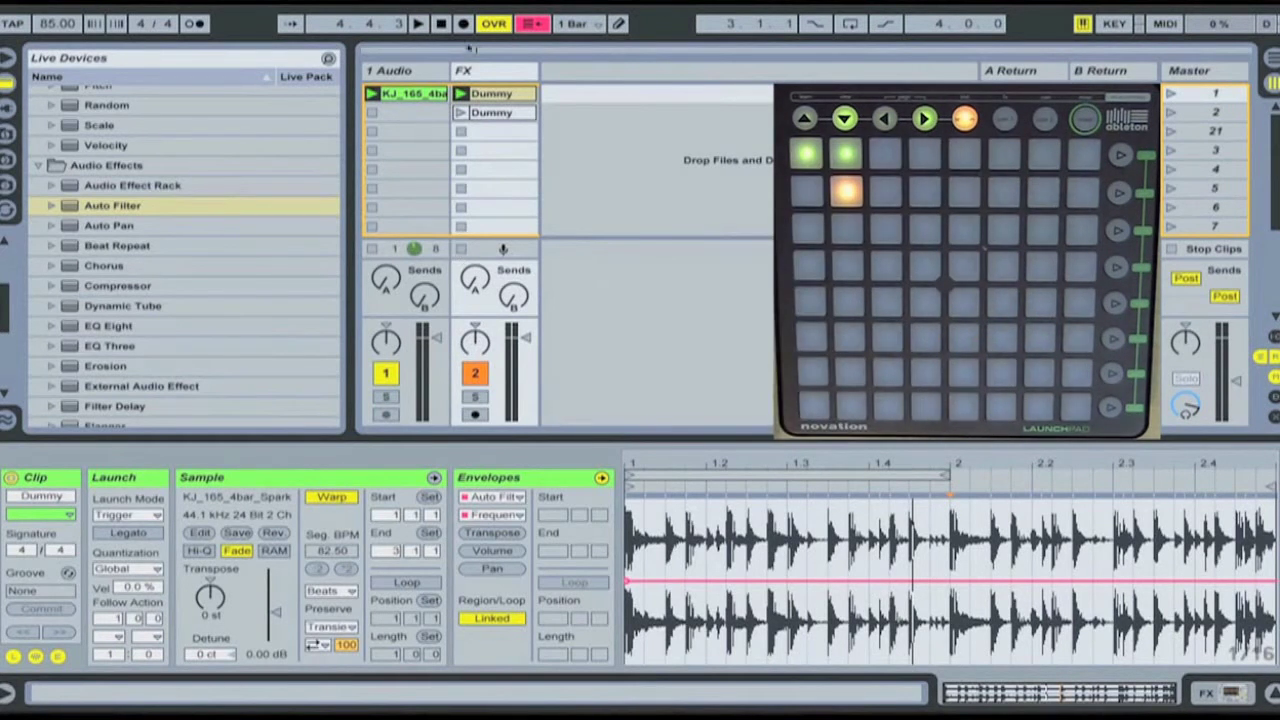
- Set the launch quantization of both Dummy clips to None and audition their instant triggering over the drum loop
{"action": "left_click", "coordinate": [505, 114], "text": "shift"}
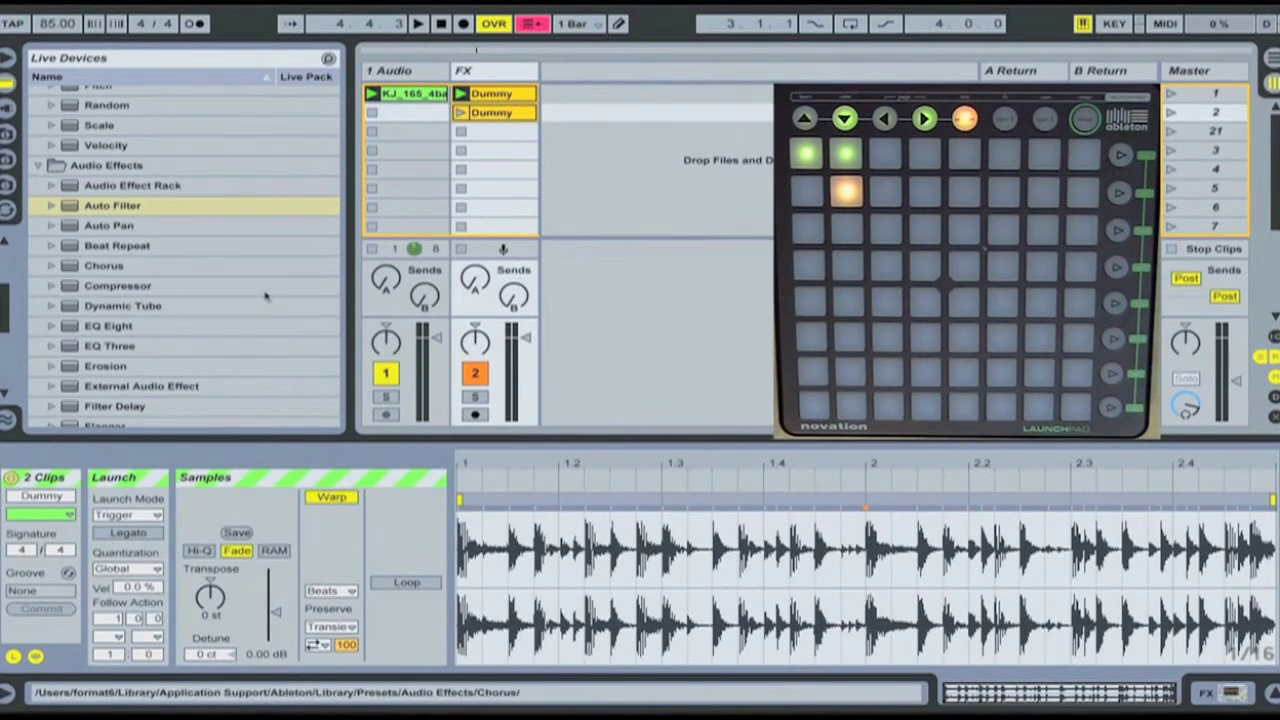
{"action": "left_click", "coordinate": [13, 657]}
{"action": "left_click", "coordinate": [13, 657]}
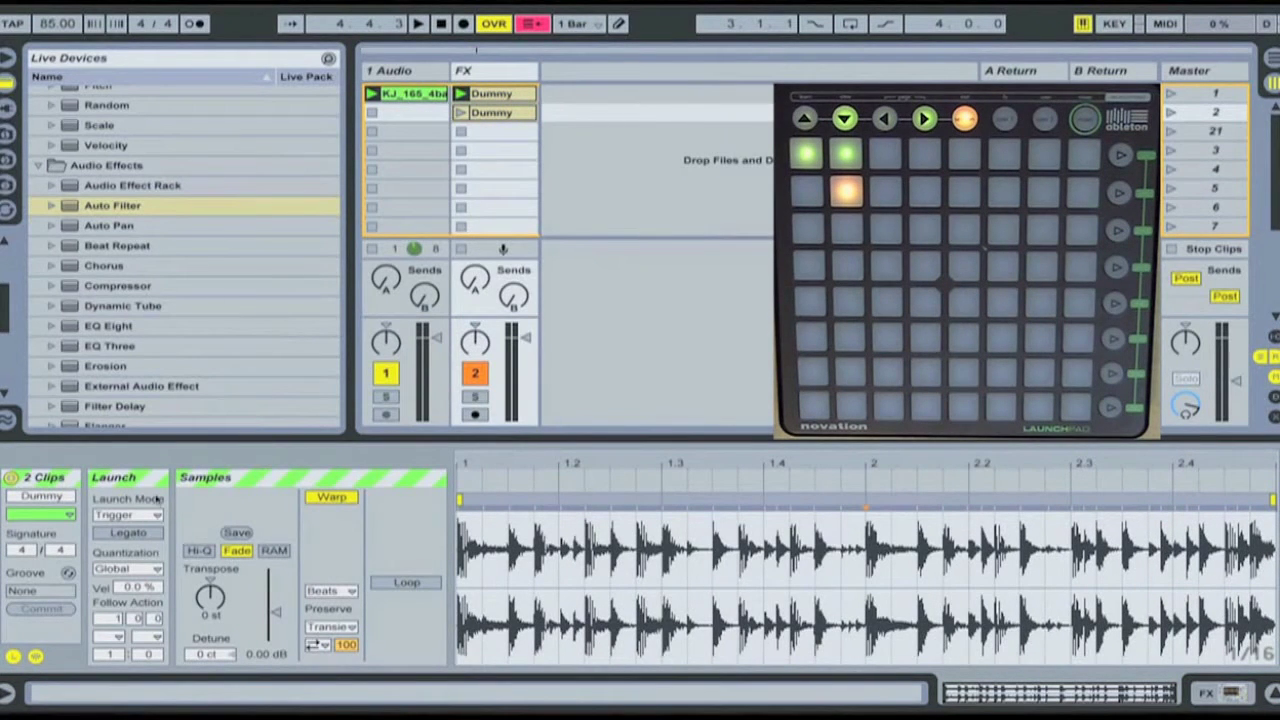
{"action": "left_click", "coordinate": [147, 569]}
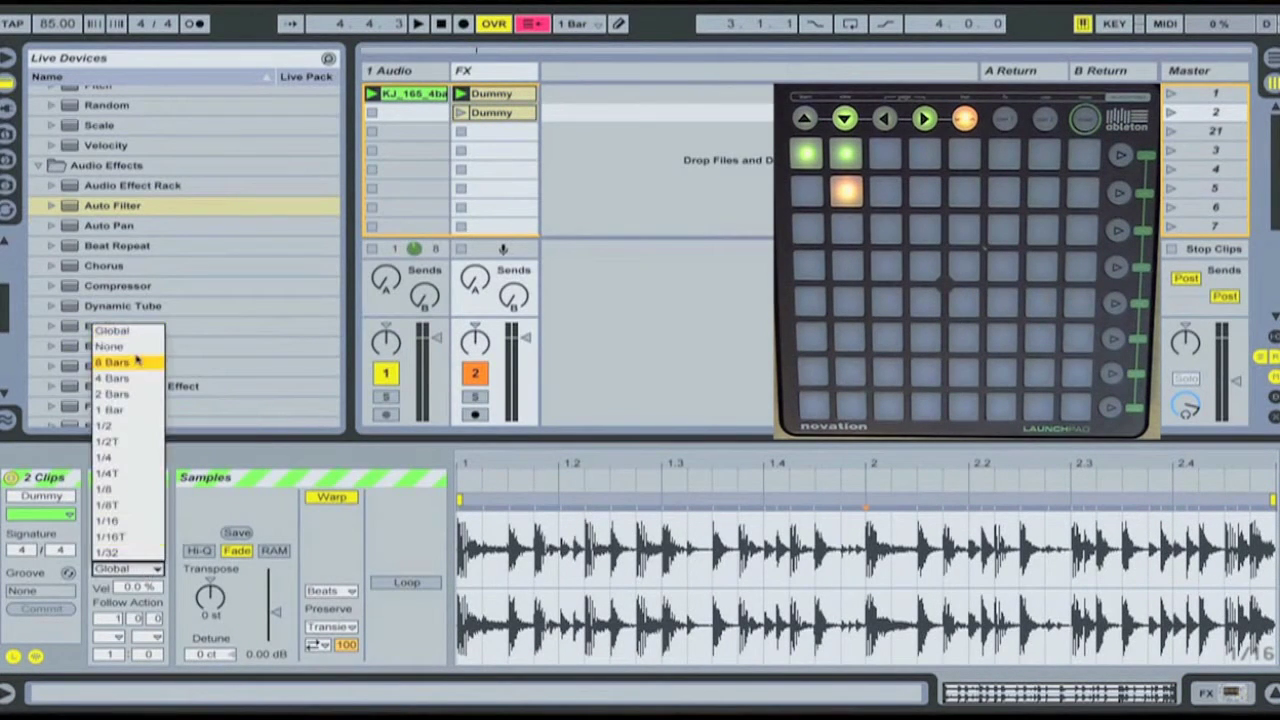
{"action": "left_click", "coordinate": [112, 330]}
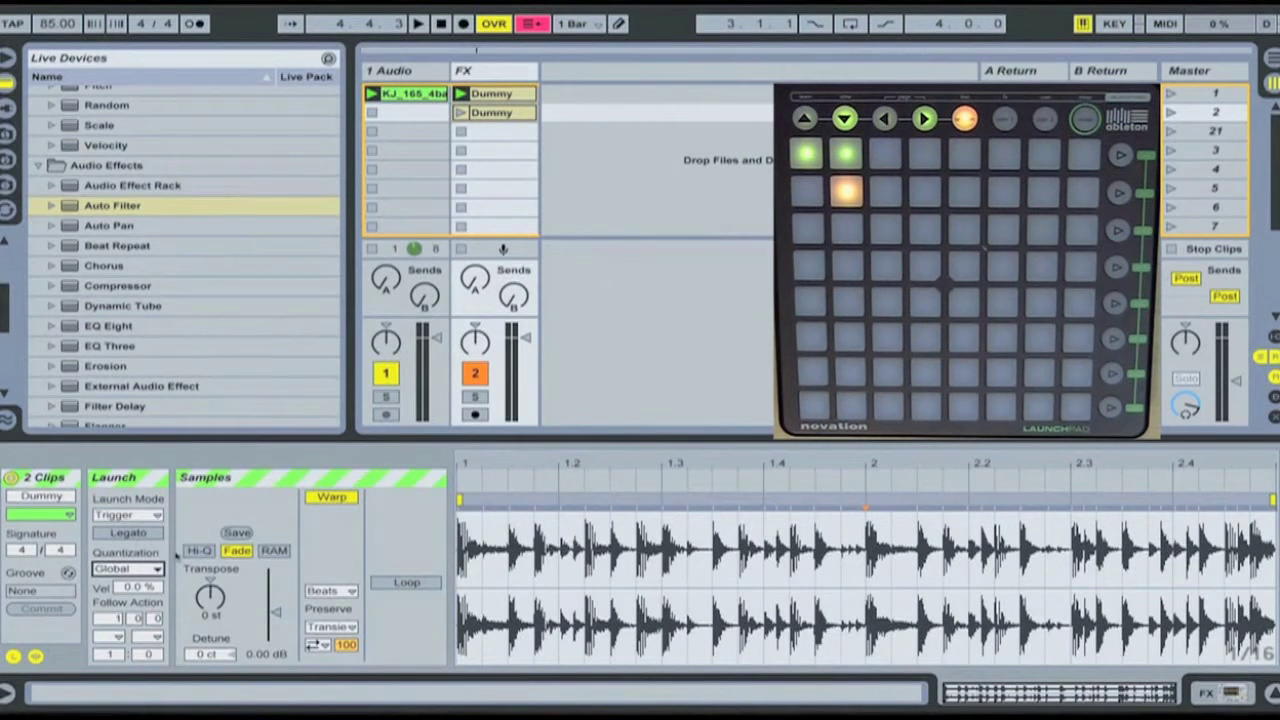
{"action": "left_click", "coordinate": [150, 570]}
{"action": "left_click", "coordinate": [120, 352]}
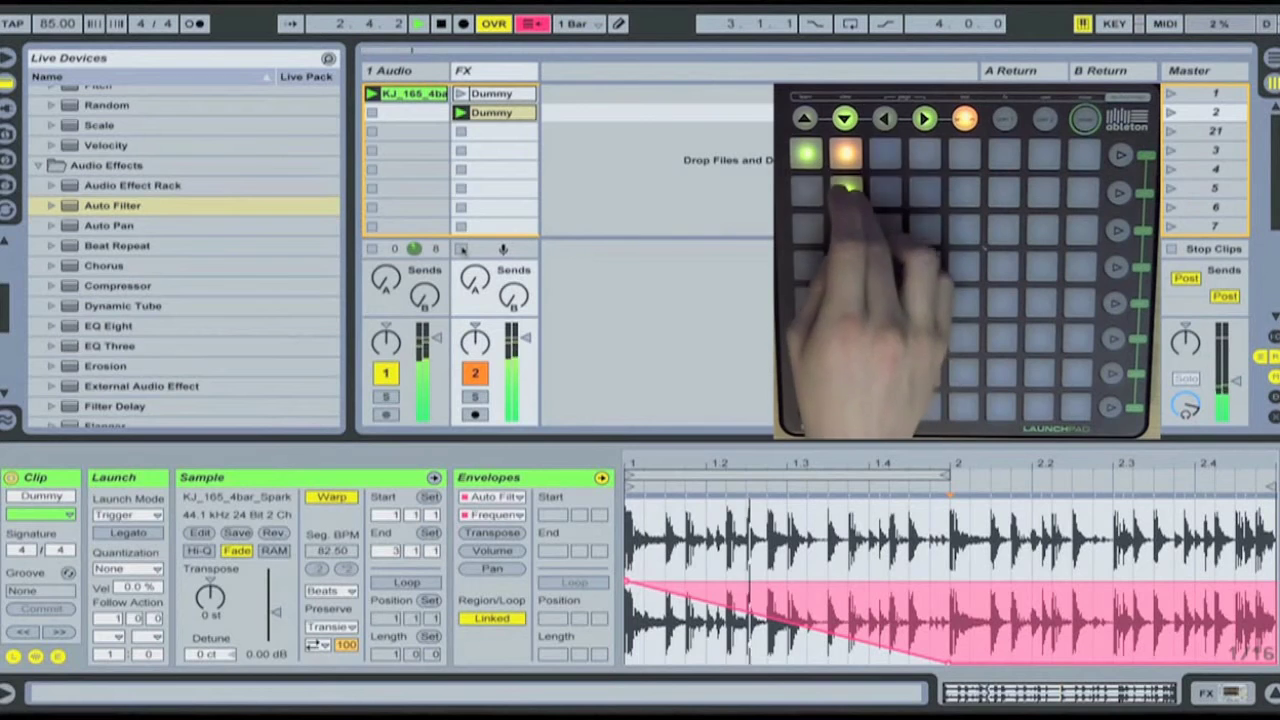
{"action": "key", "text": "space"}
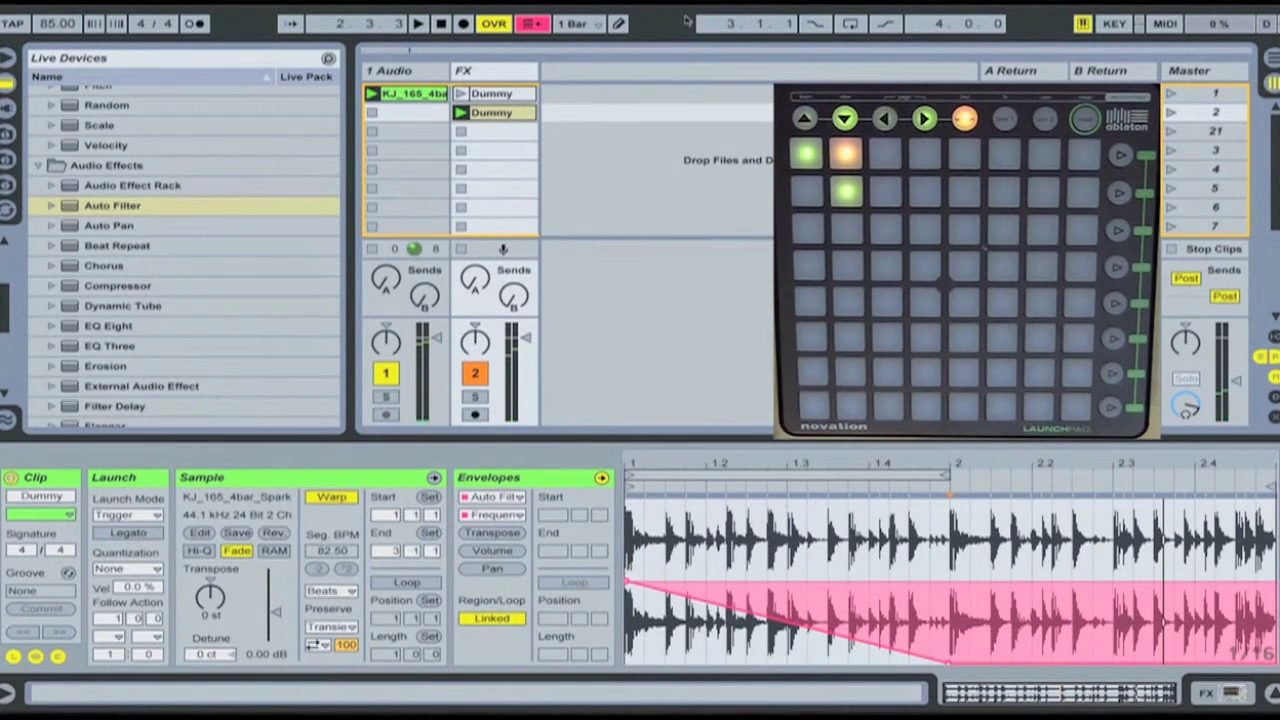
- Duplicate the second Dummy clip and reverse the copy's Frequency envelope so it rises from minimum at bar 1 to the centre line at bar 2
{"action": "key", "text": "ctrl+d"}
{"action": "left_click", "coordinate": [509, 136]}
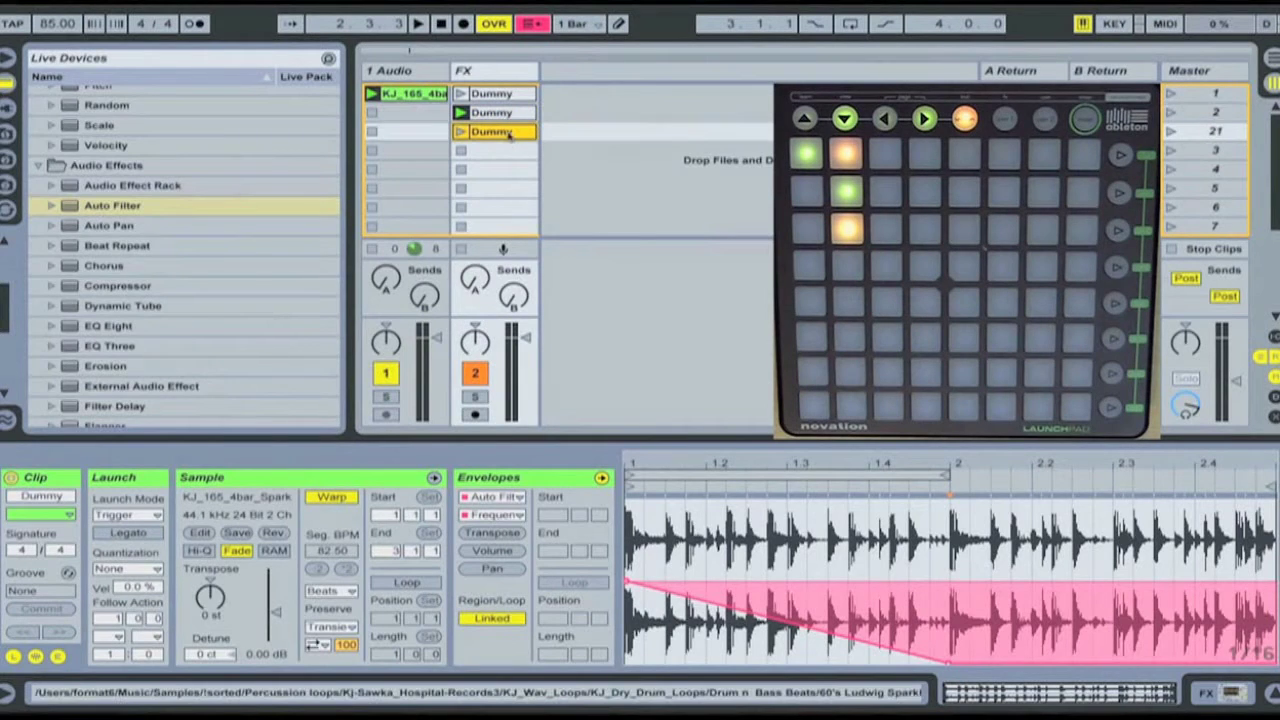
{"action": "left_click", "coordinate": [506, 116]}
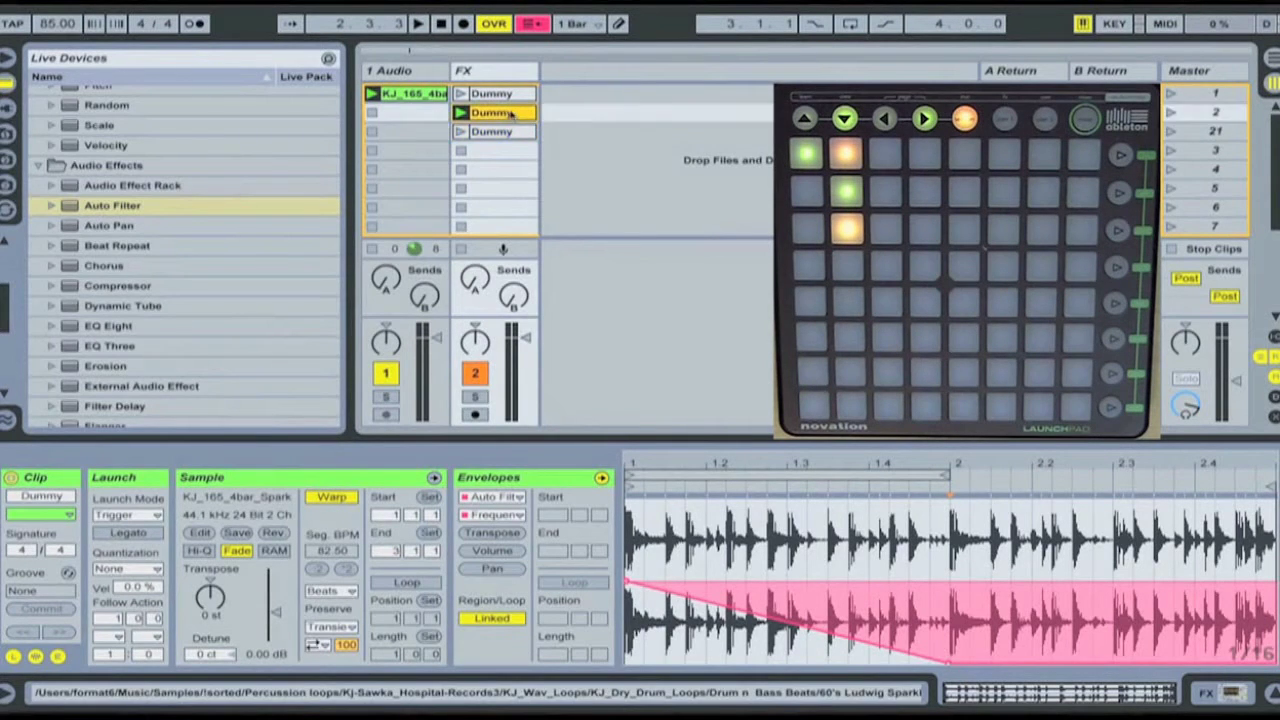
{"action": "left_click", "coordinate": [513, 136]}
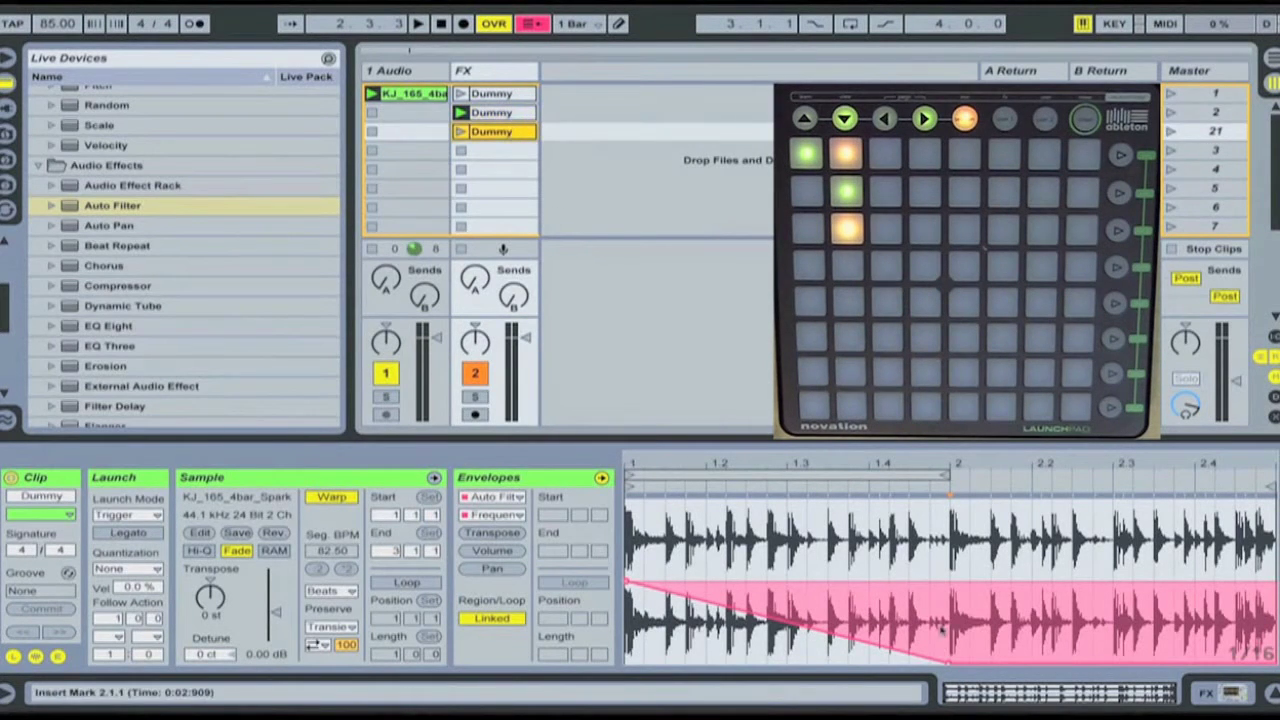
{"action": "left_click", "coordinate": [946, 664]}
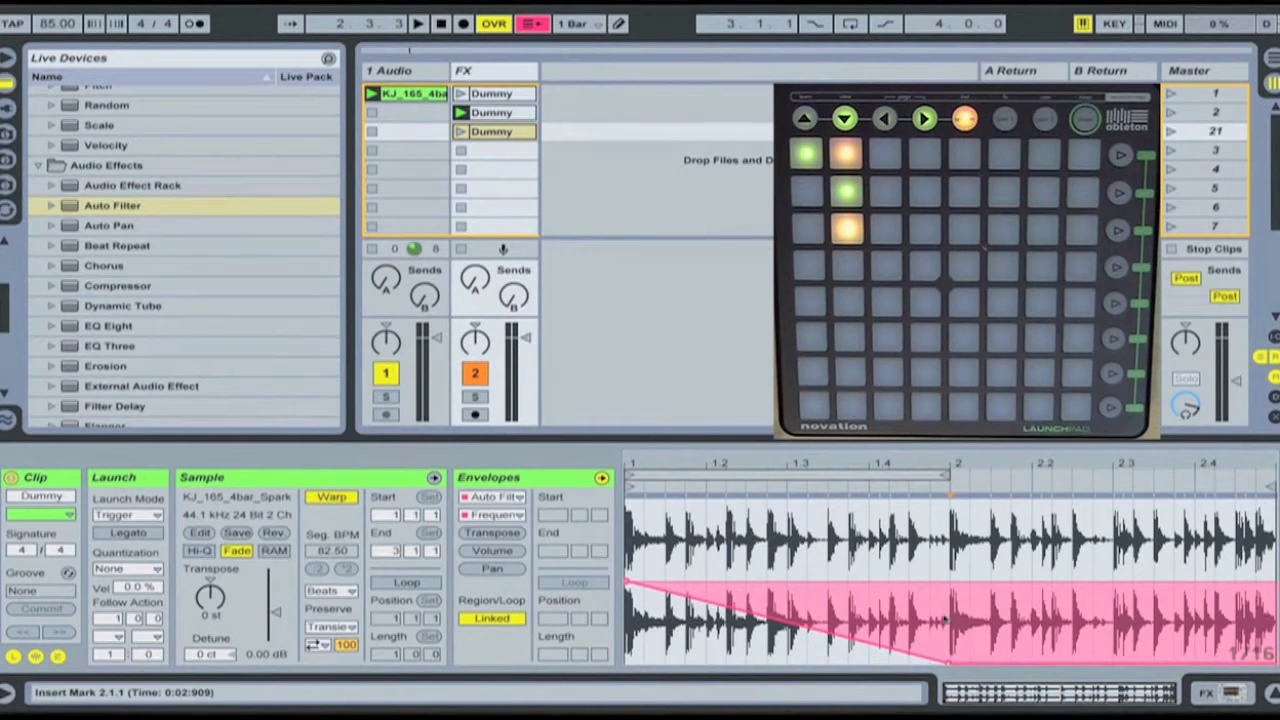
{"action": "left_click_drag", "start_coordinate": [628, 583], "coordinate": [628, 664]}
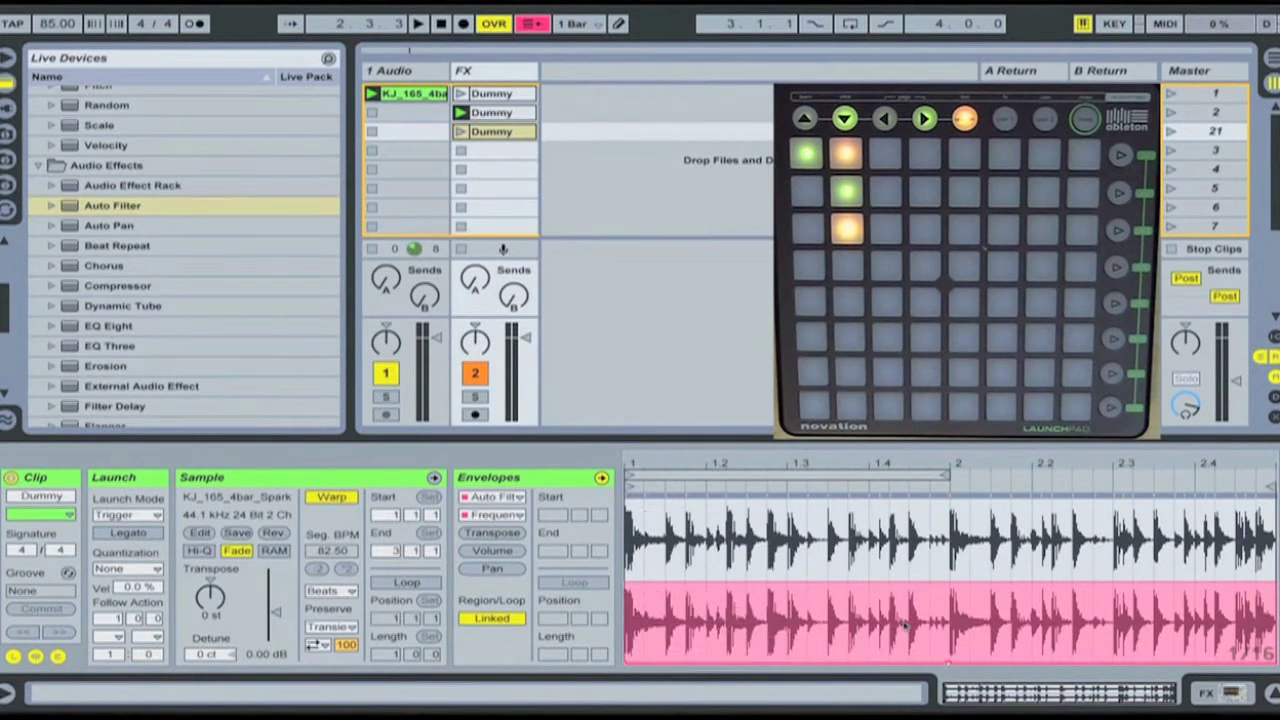
{"action": "left_click_drag", "start_coordinate": [951, 663], "coordinate": [950, 583]}
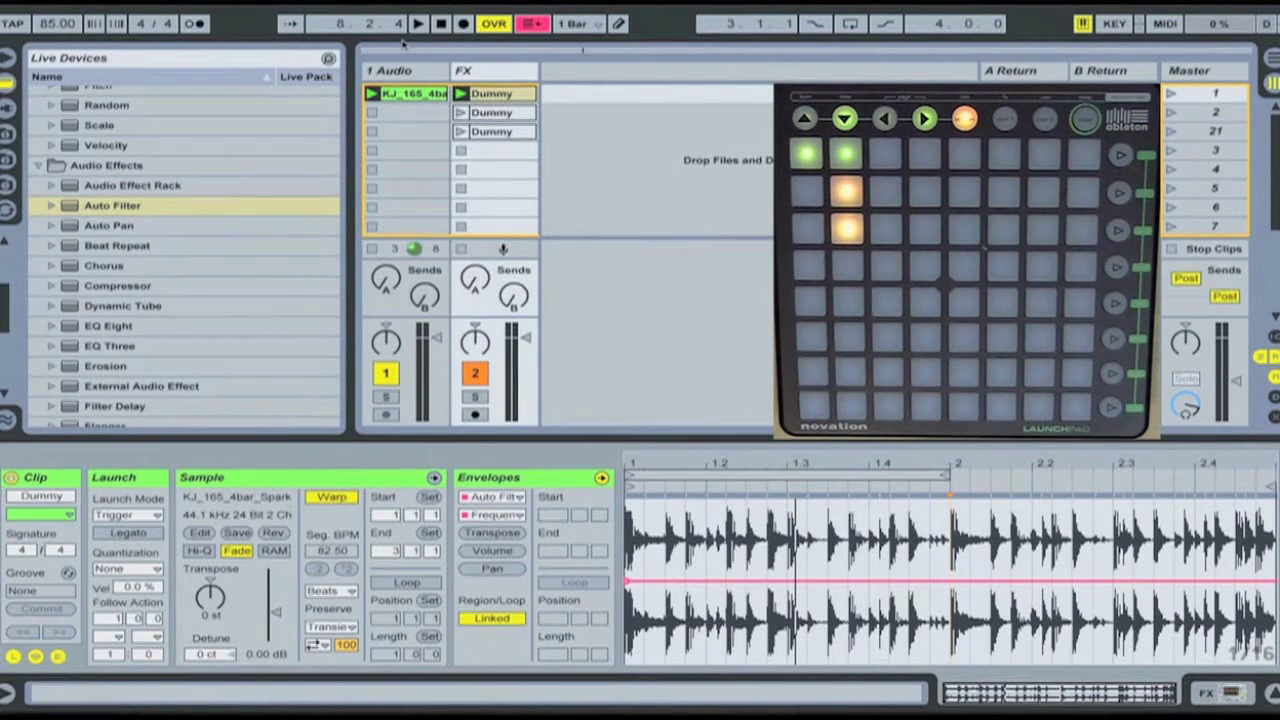
- Add the KJ_170_4bar_Sparkle_dnb1.wav loop to the second clip slot of the 1 Audio track
{"action": "left_click", "coordinate": [408, 90]}
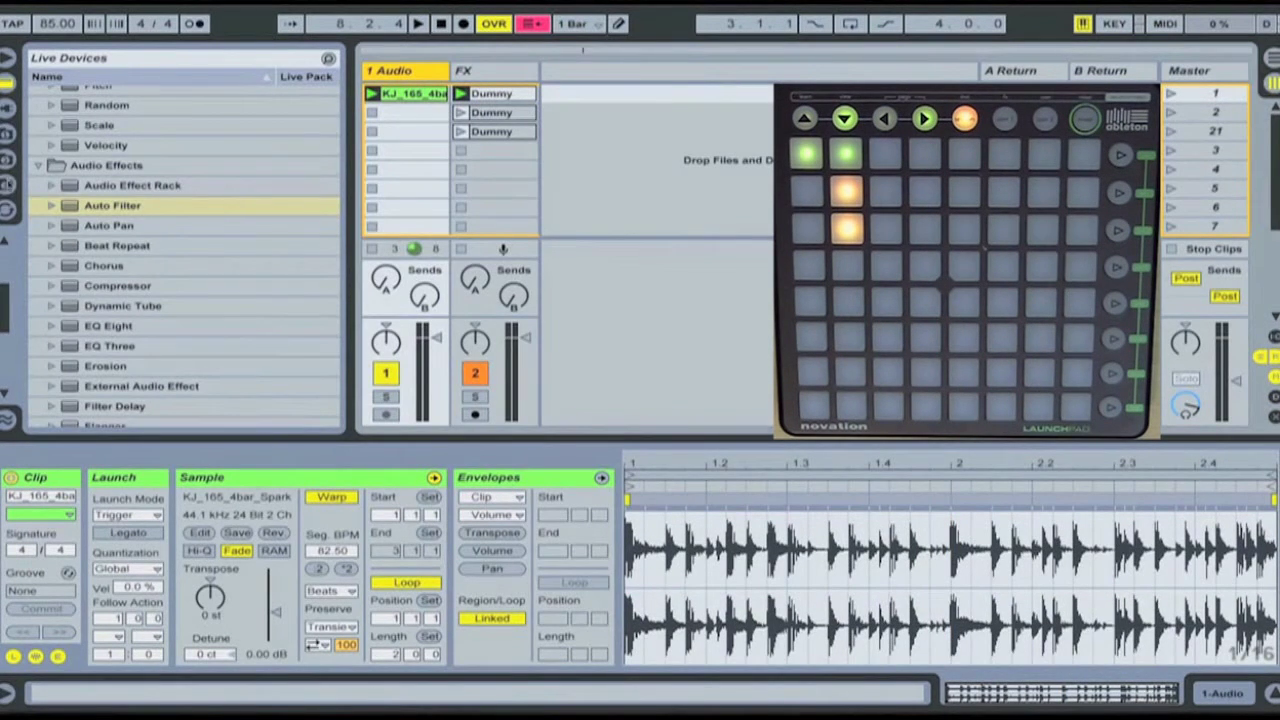
{"action": "left_click", "coordinate": [10, 186]}
{"action": "left_click_drag", "start_coordinate": [160, 343], "coordinate": [438, 114]}
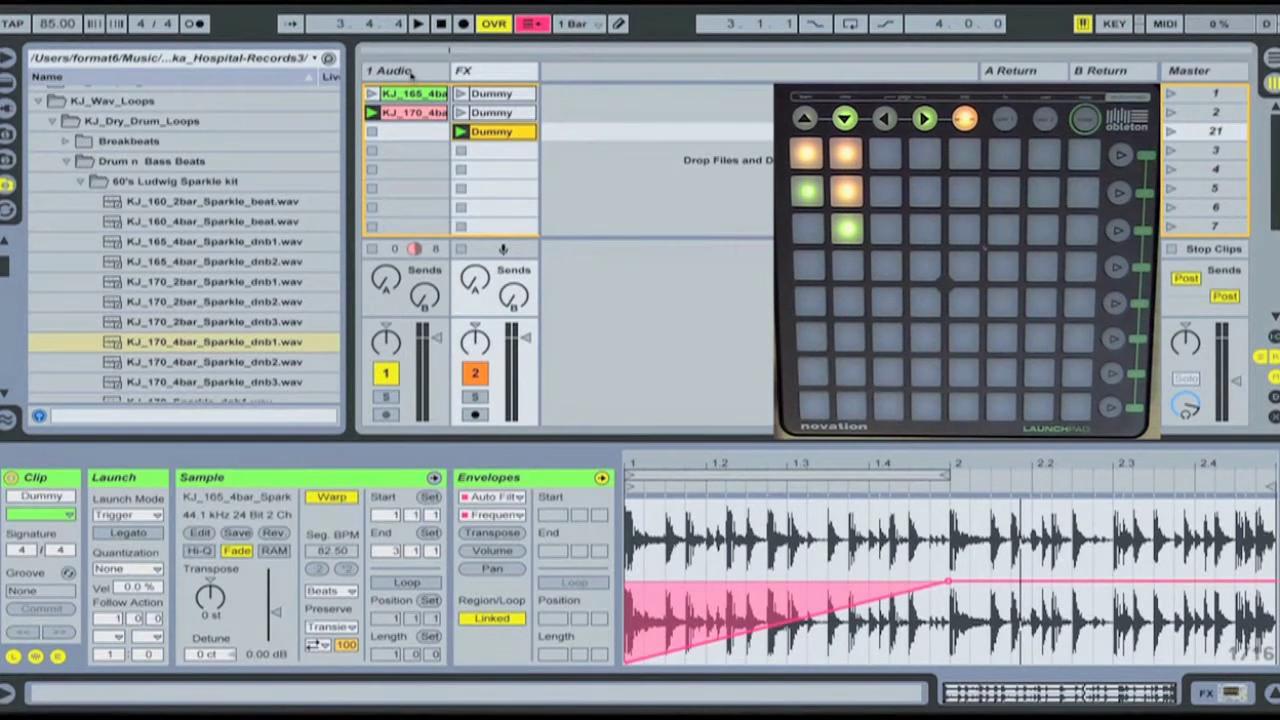
- Insert seven new audio tracks between the 1 Audio track and the FX track
{"action": "scroll", "coordinate": [382, 180], "scroll_direction": "down", "scroll_amount": 4}
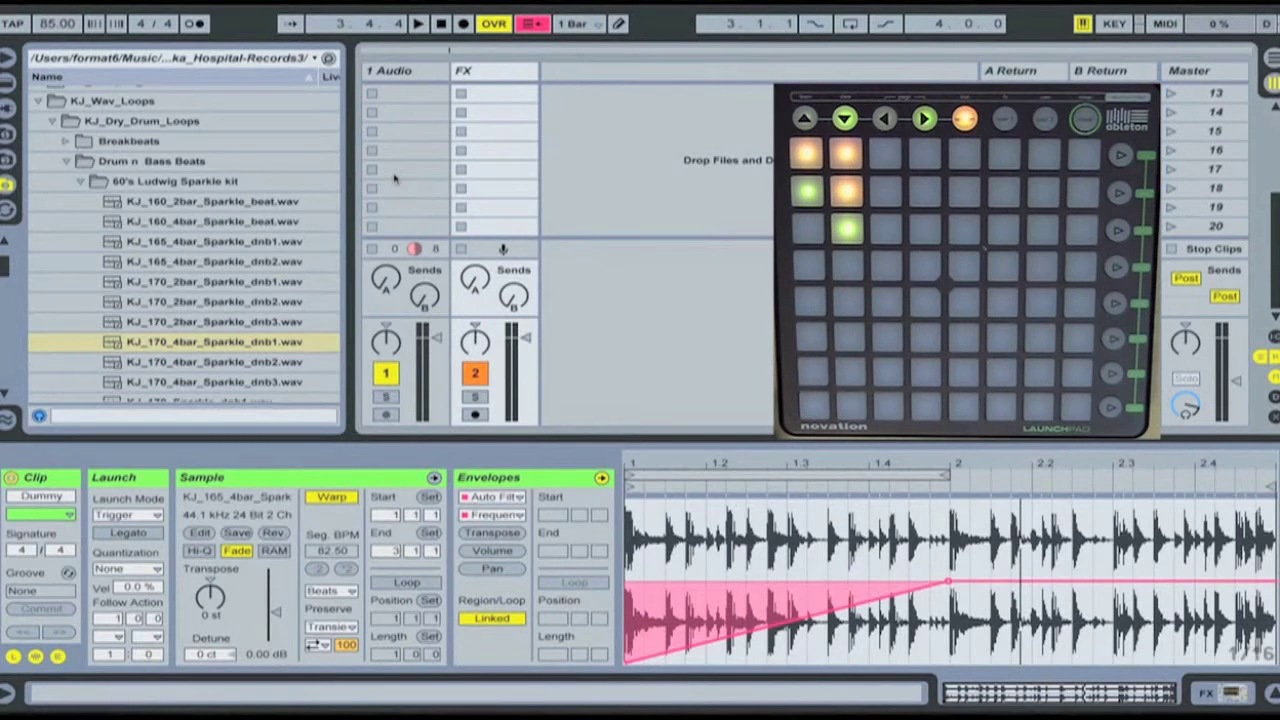
{"action": "scroll", "coordinate": [395, 178], "scroll_direction": "up", "scroll_amount": 4}
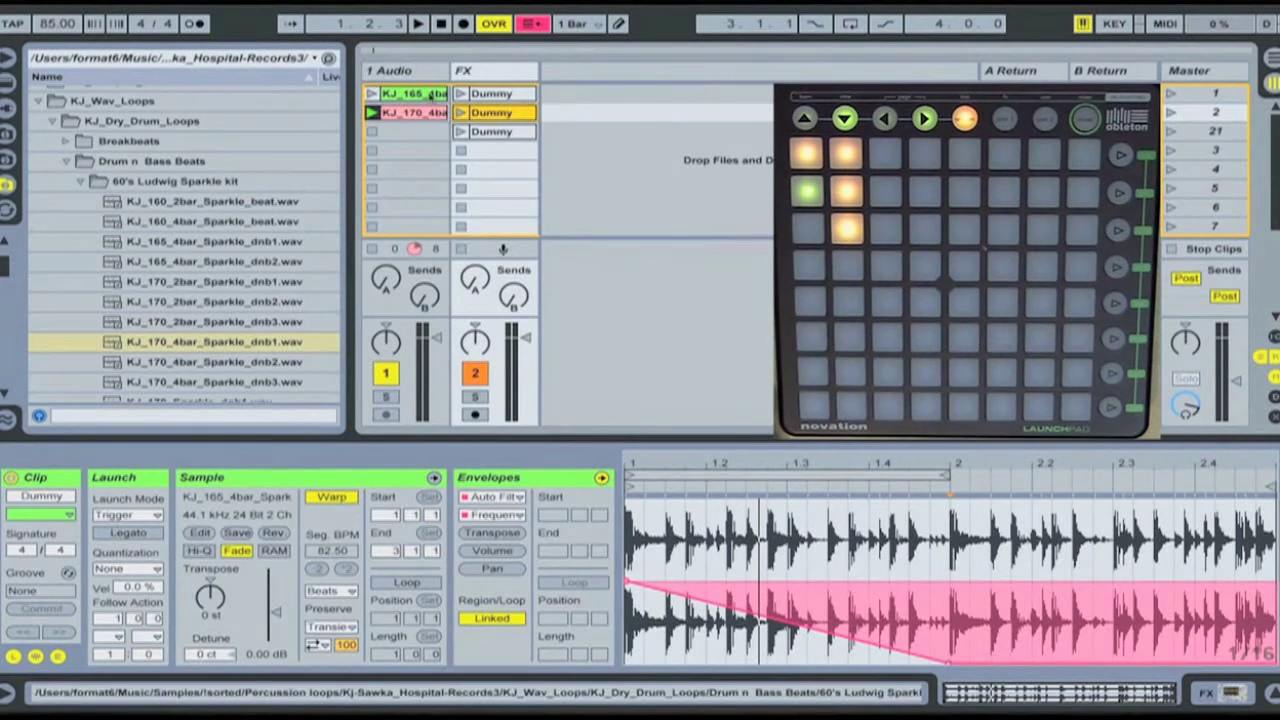
{"action": "left_click", "coordinate": [430, 112]}
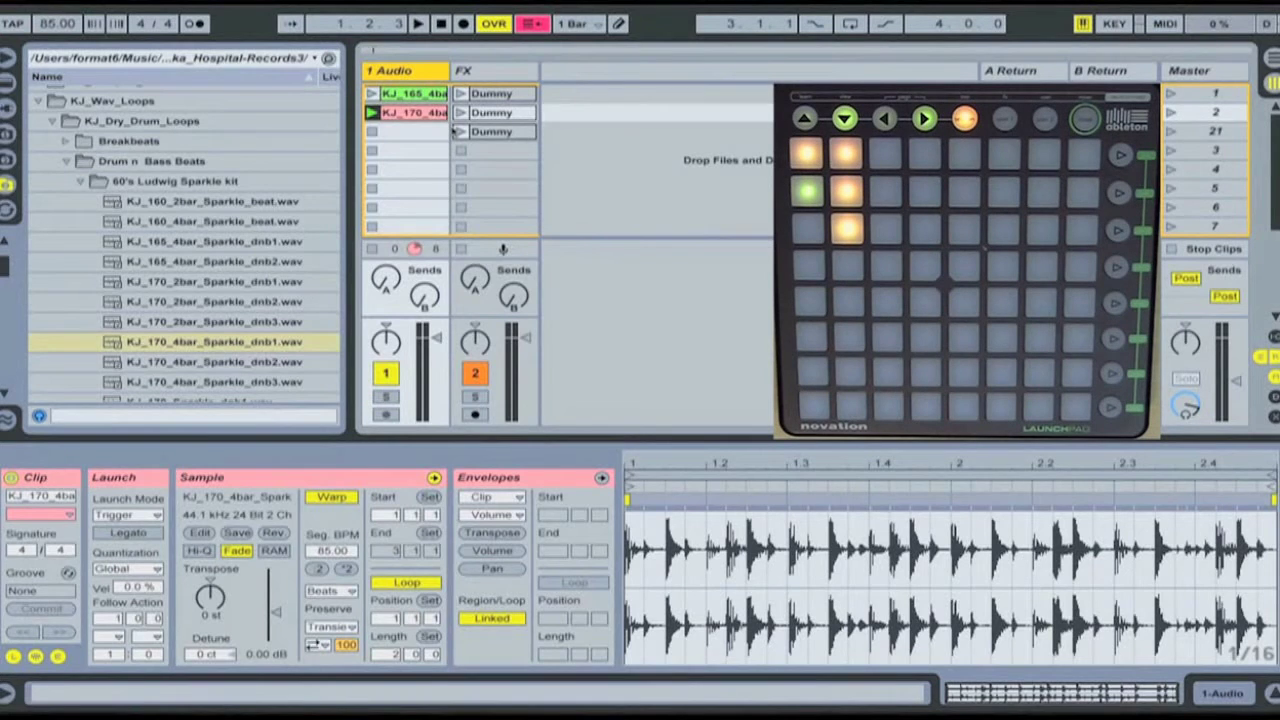
{"action": "key", "text": "ctrl+t"}
{"action": "key", "text": "ctrl+t"}
{"action": "key", "text": "ctrl+t"}
{"action": "key", "text": "ctrl+t"}
{"action": "key", "text": "ctrl+t"}
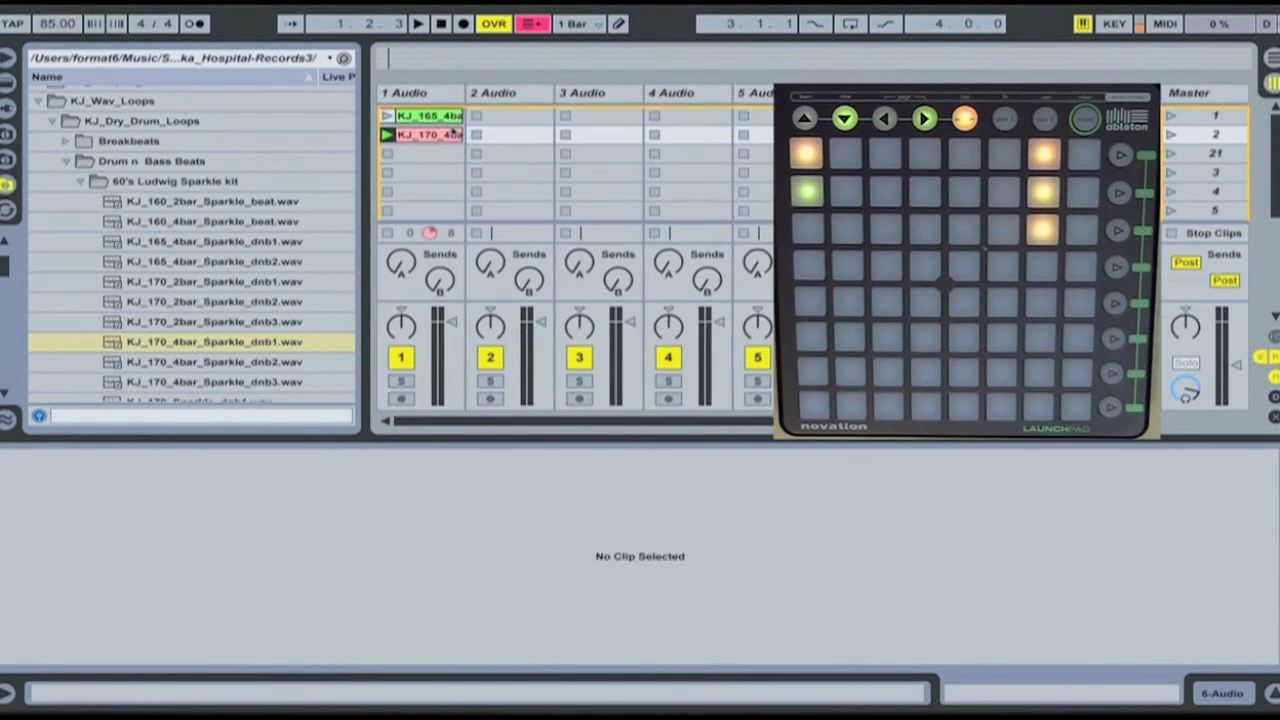
{"action": "key", "text": "ctrl+t"}
{"action": "key", "text": "ctrl+t"}
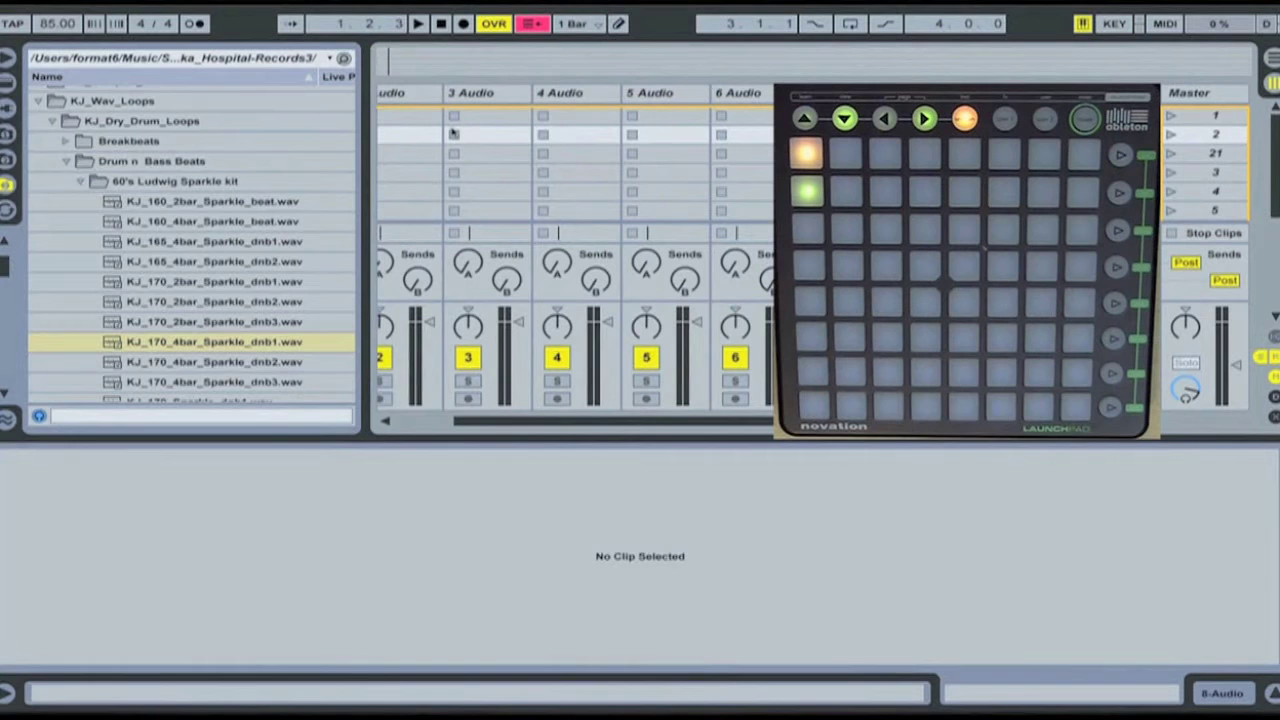
- MIDI-map the three Dummy clip slots on the FX track to Launchpad notes C-2, E-1 and G#0 on channel 6
{"action": "left_click_drag", "start_coordinate": [726, 422], "coordinate": [774, 422]}
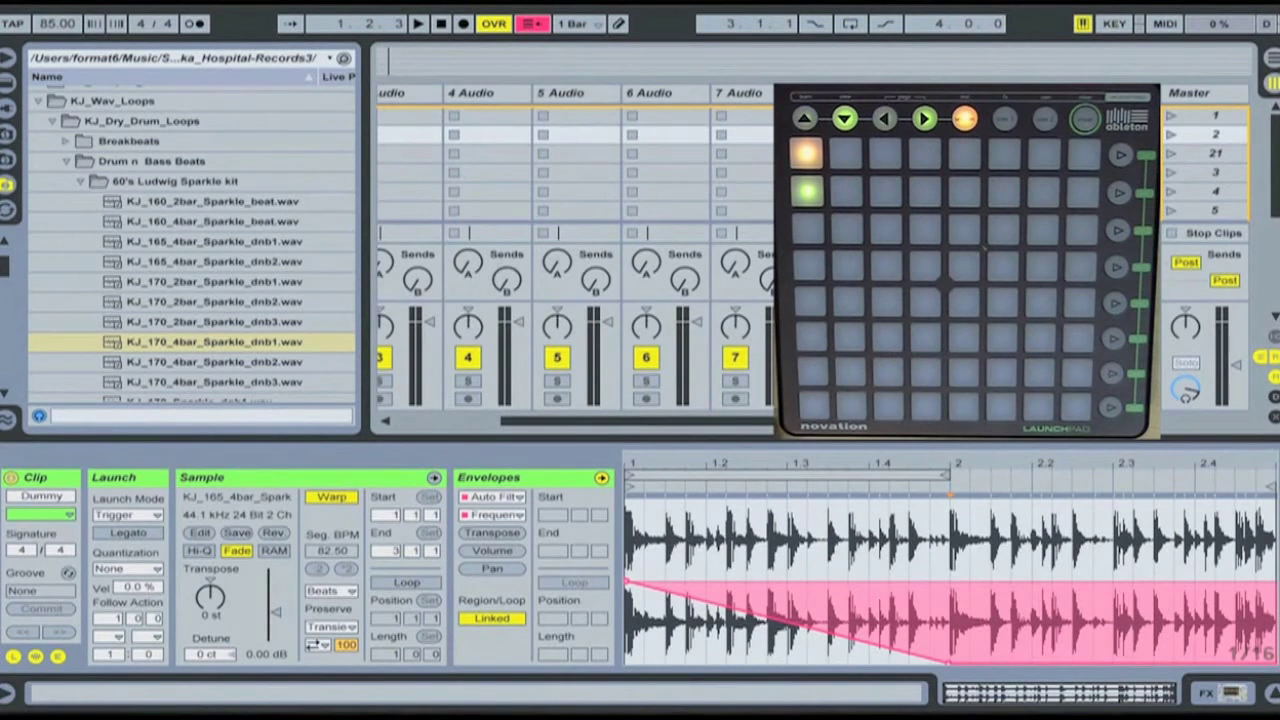
{"action": "left_click_drag", "start_coordinate": [772, 422], "coordinate": [663, 425]}
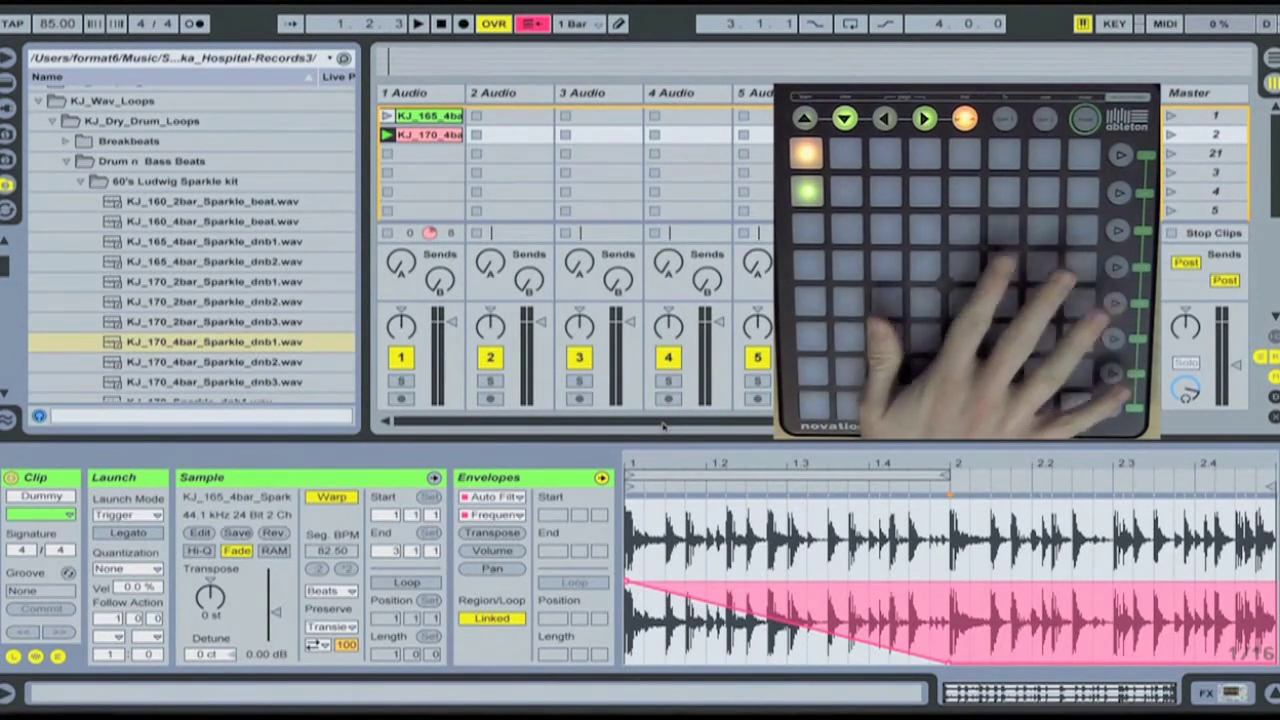
{"action": "left_click_drag", "start_coordinate": [697, 423], "coordinate": [780, 424]}
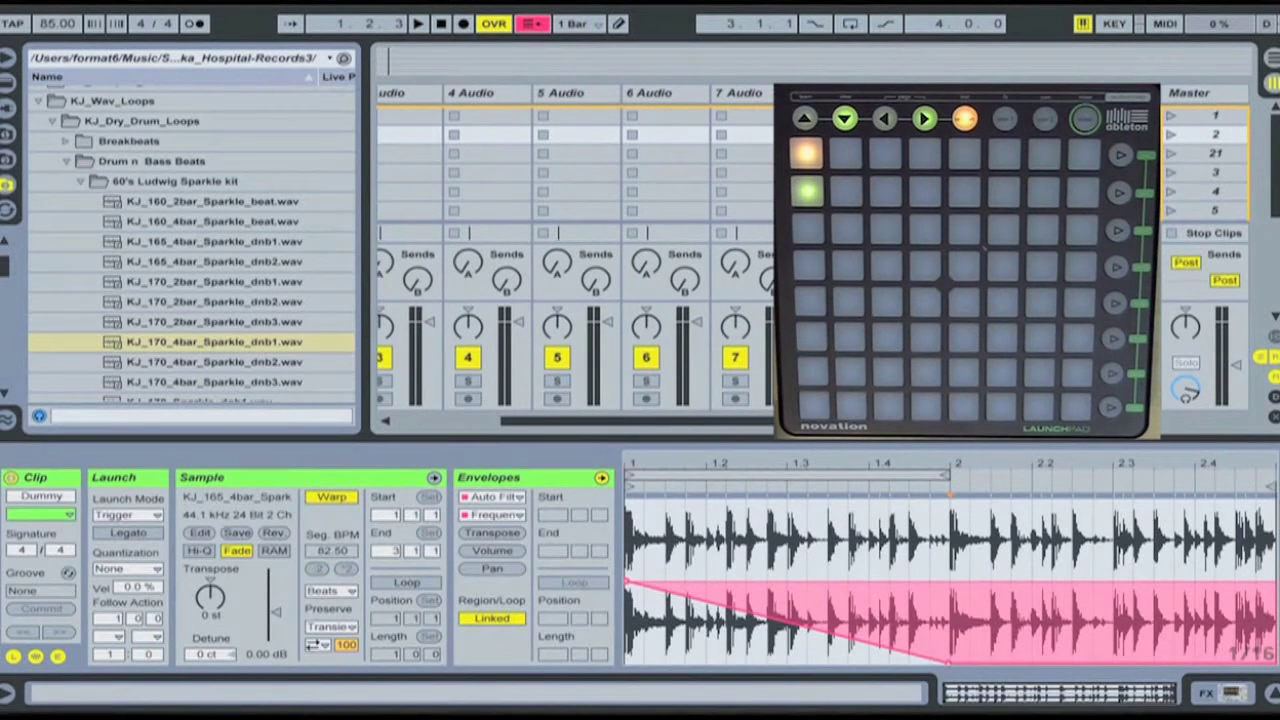
{"action": "key", "text": "Up"}
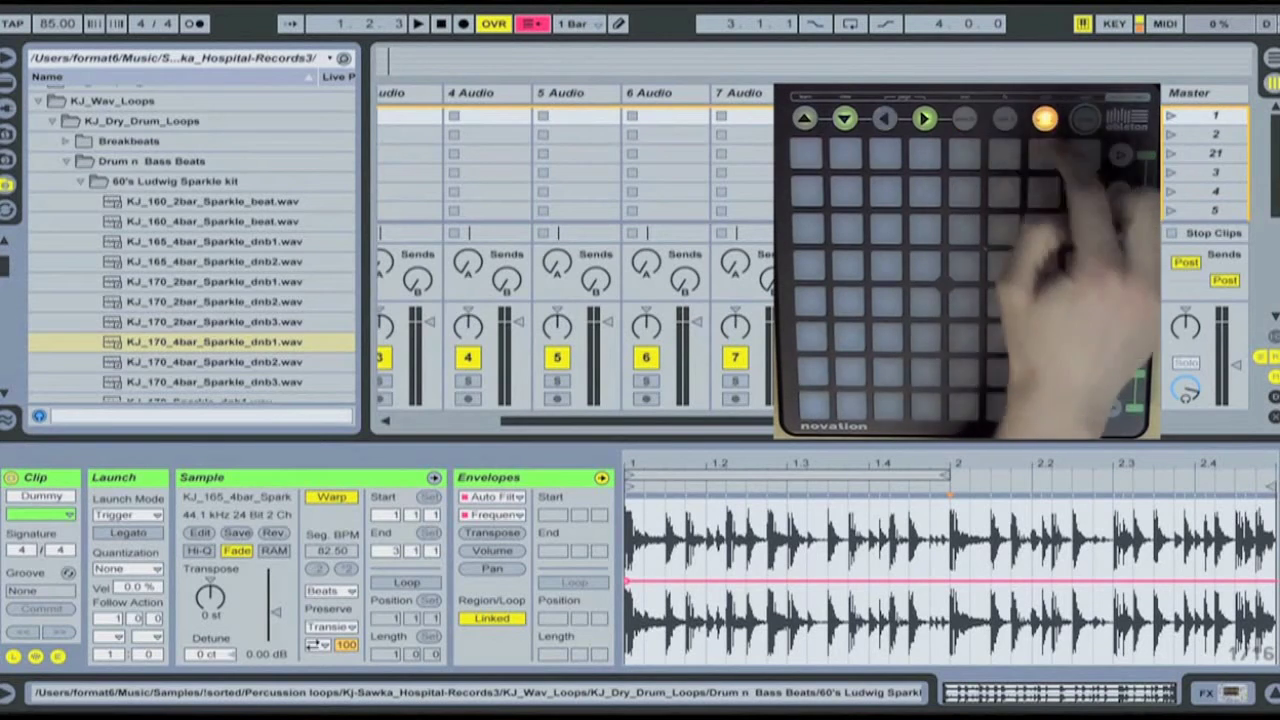
{"action": "left_click", "coordinate": [1166, 24]}
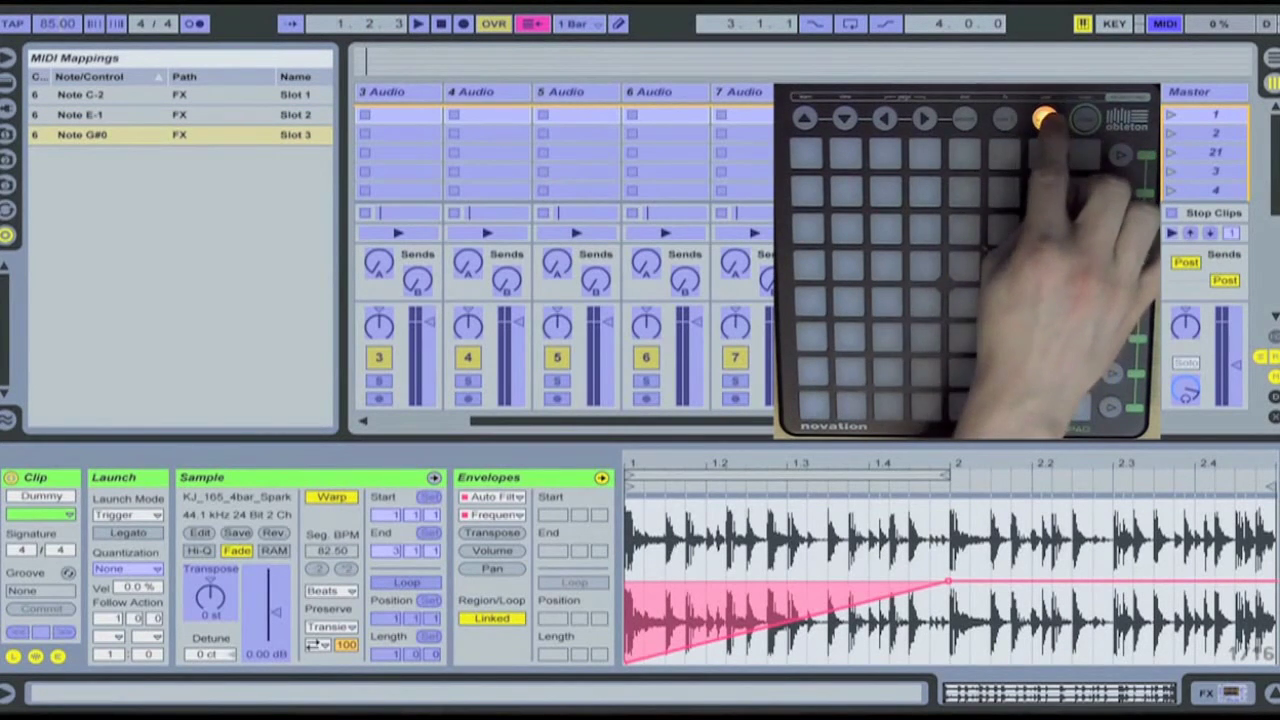
{"action": "left_click", "coordinate": [1163, 24]}
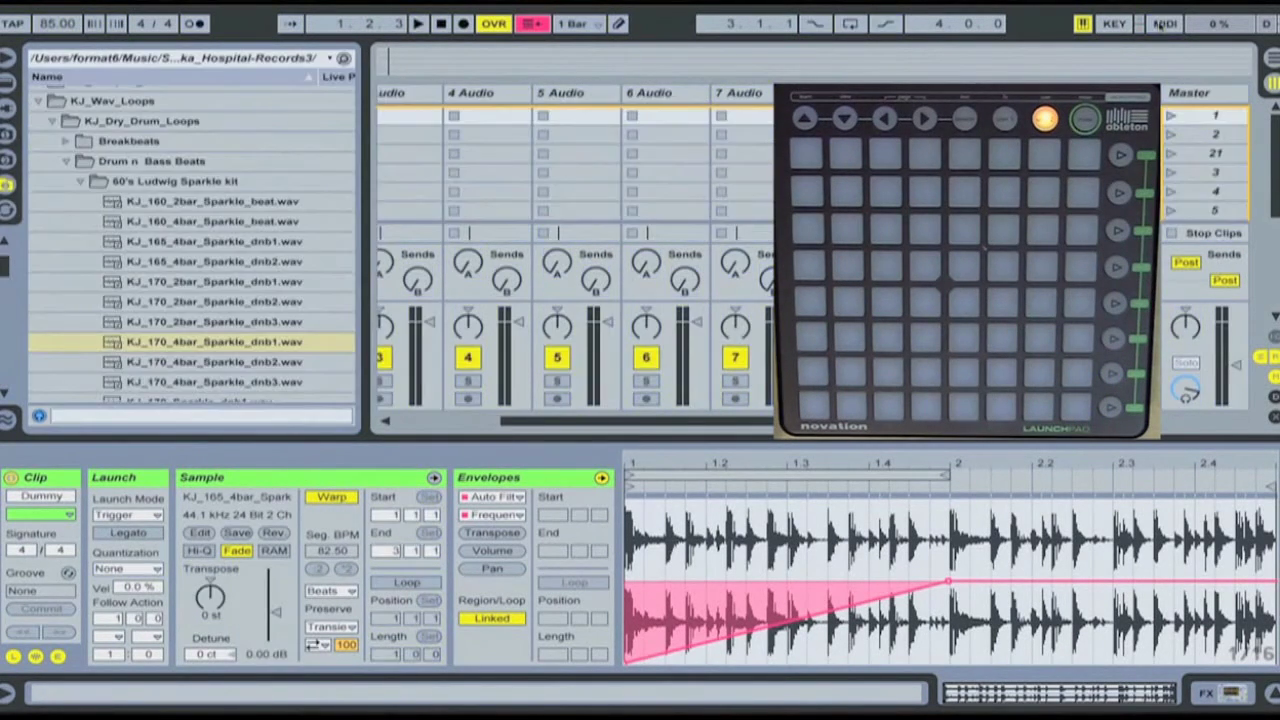